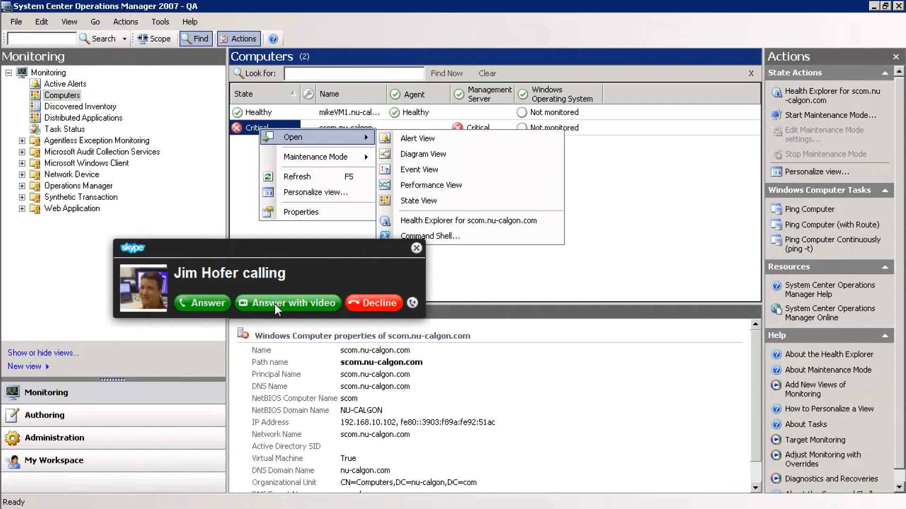
Answer the incoming Skype call with video and zoom in on the caller's video.
left_click(275, 304)
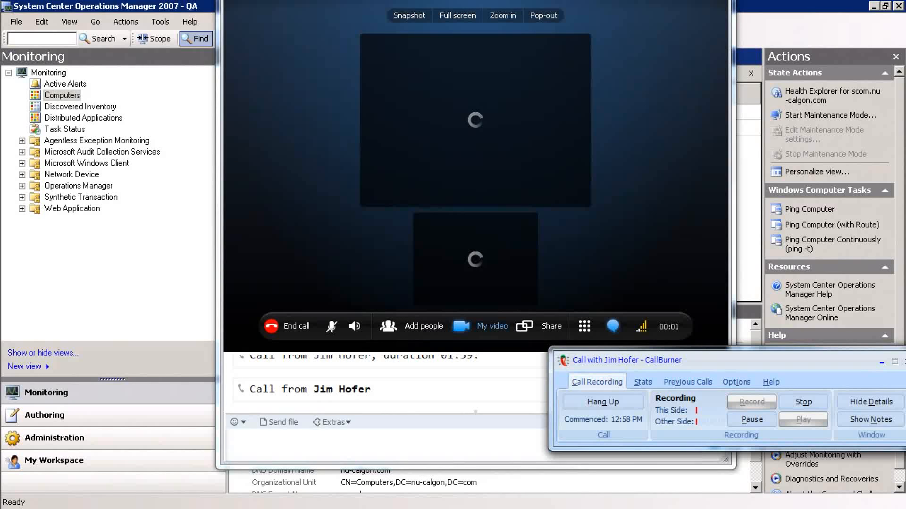
left_click(876, 401)
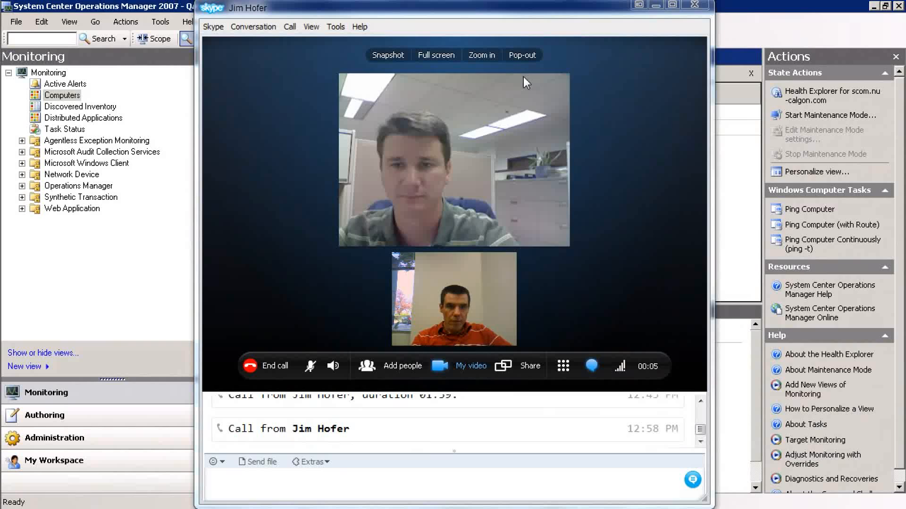
left_click(480, 56)
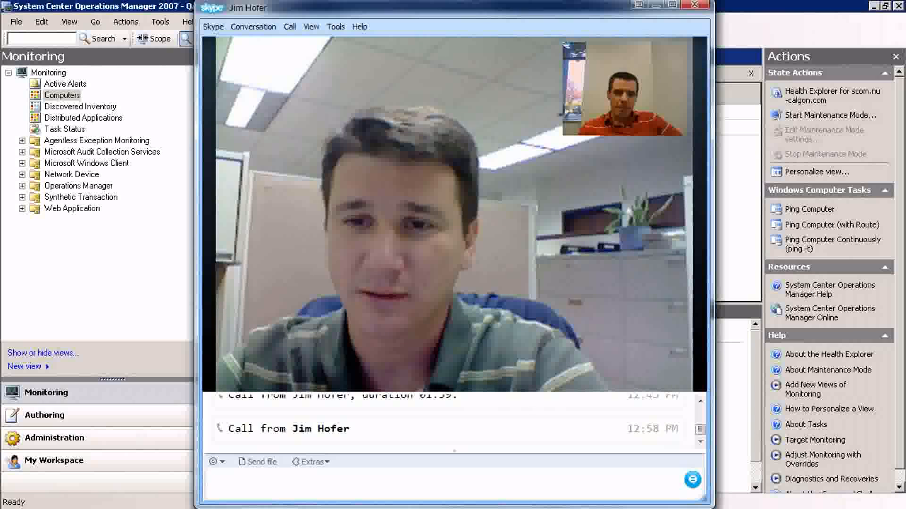
End the Skype video call.
mouse_move(324, 341)
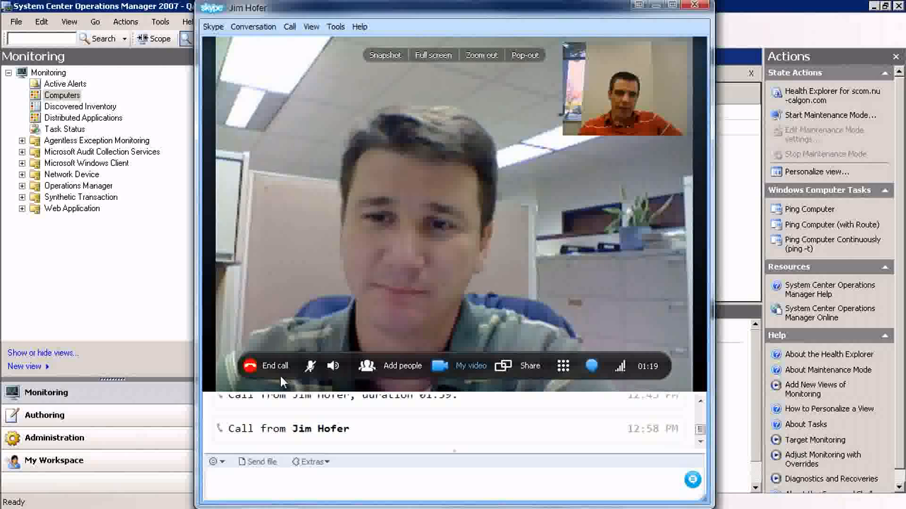
left_click(267, 366)
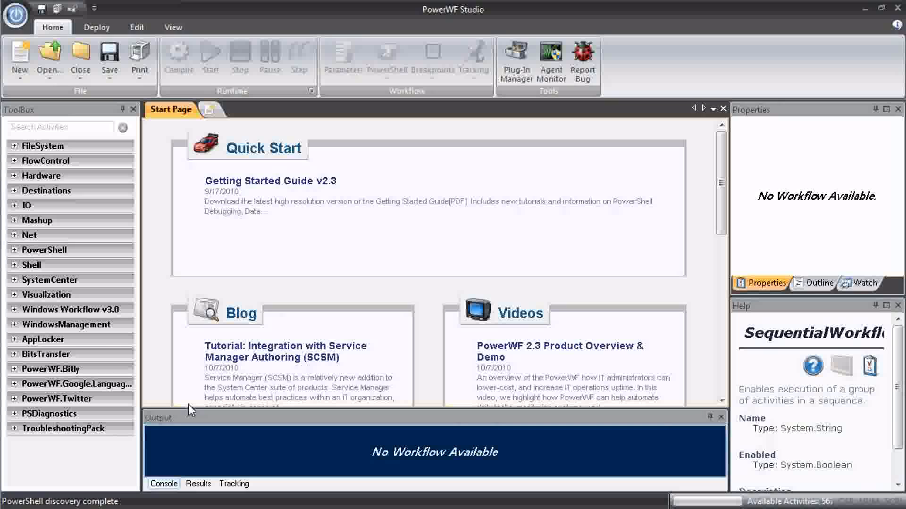
Create a new workflow named printerInfo from the Blank Workflow Document template.
left_click(208, 110)
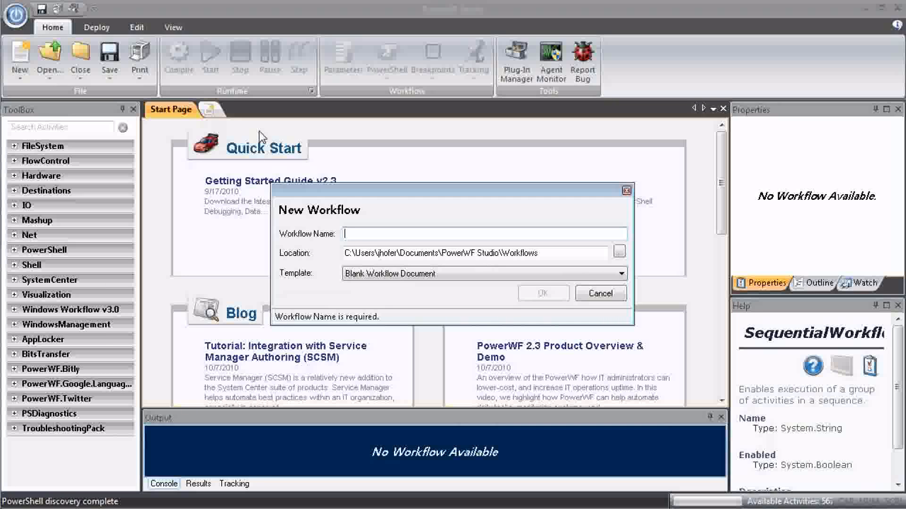
type("printerInfo")
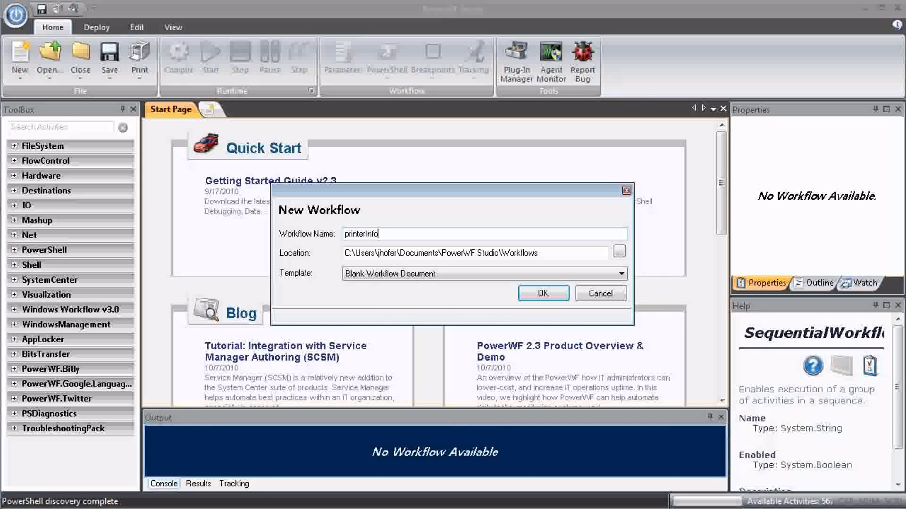
key("Return")
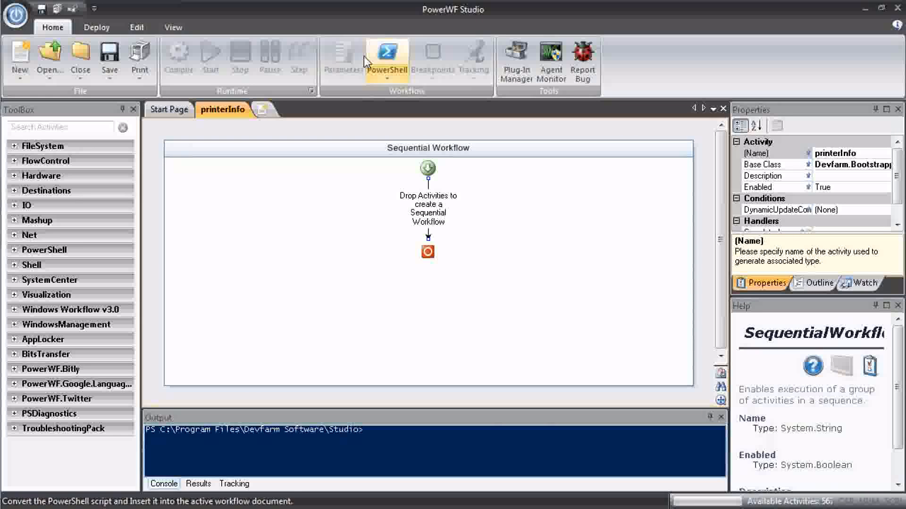
Open the workflow's embedded PowerShell script for editing and search the community script samples for "printer".
left_click(393, 55)
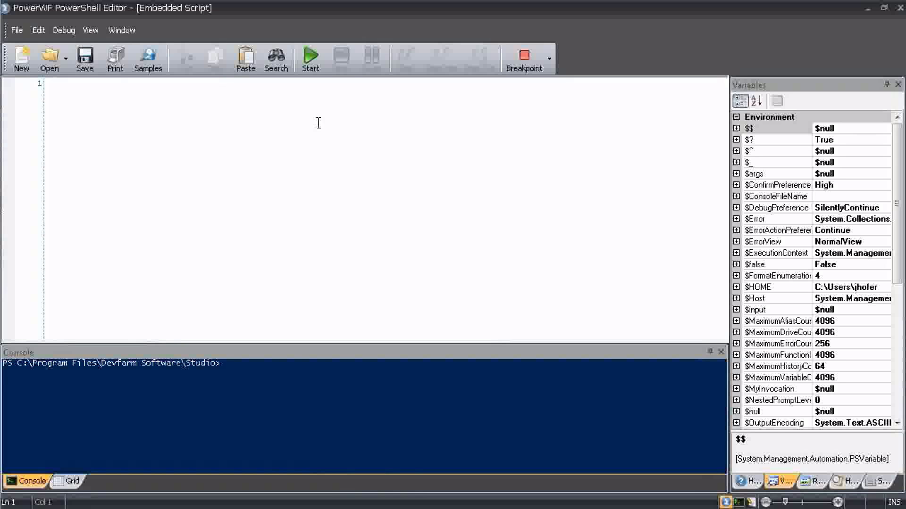
left_click(147, 57)
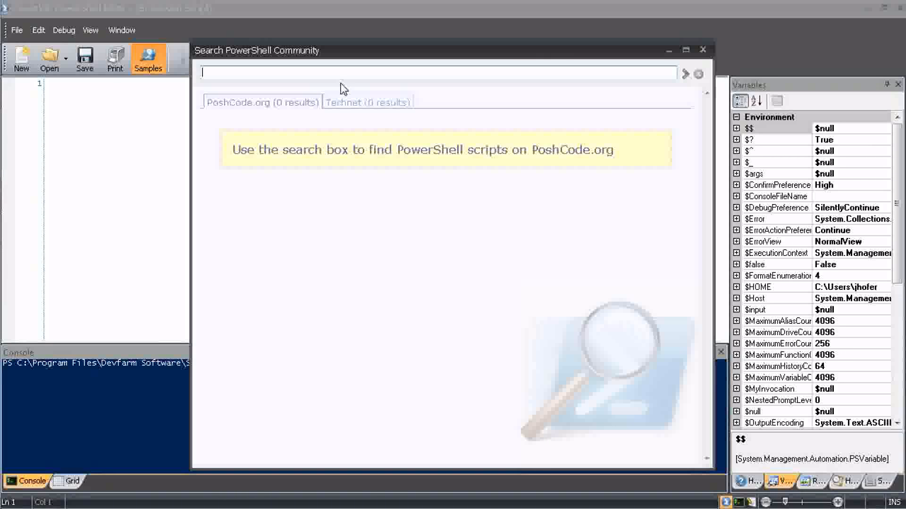
type("pl")
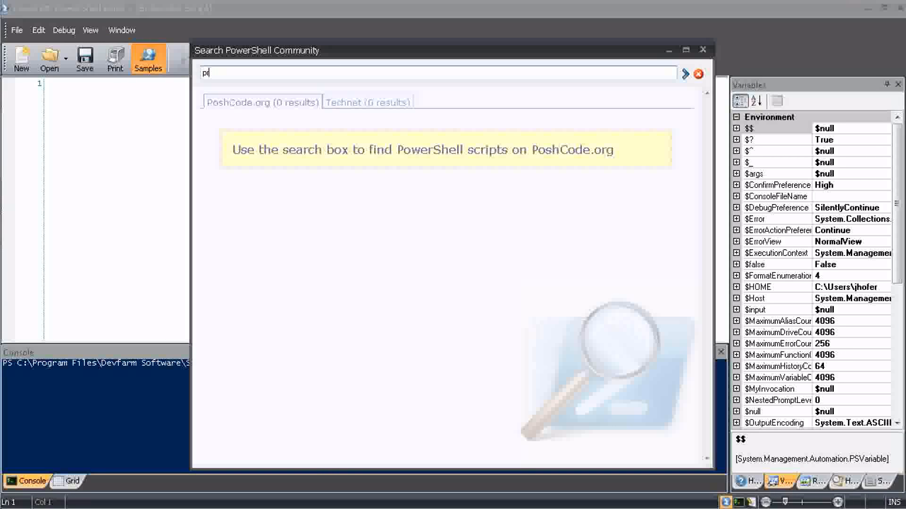
key("Return")
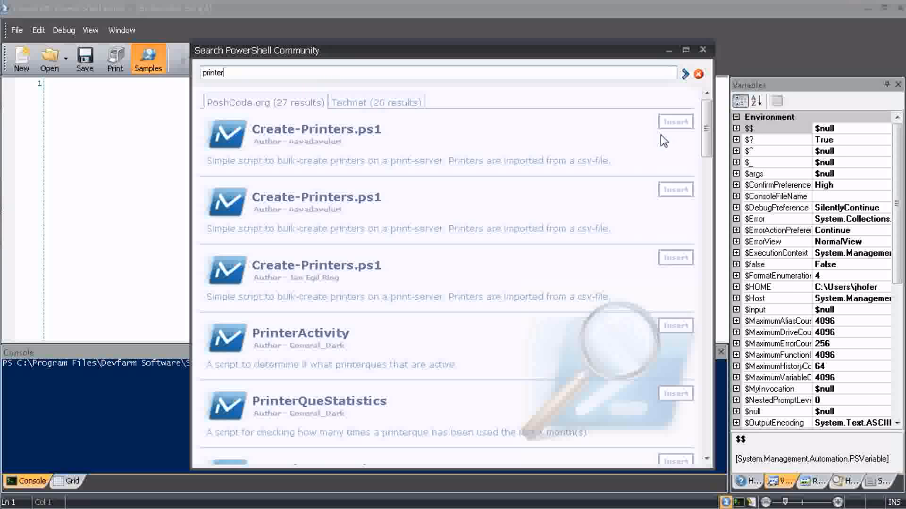
Insert the "Check for non healthy printers on server" script from the Technet results.
mouse_move(706, 129)
left_mouse_down()
mouse_move(704, 186)
mouse_move(705, 128)
left_mouse_up()
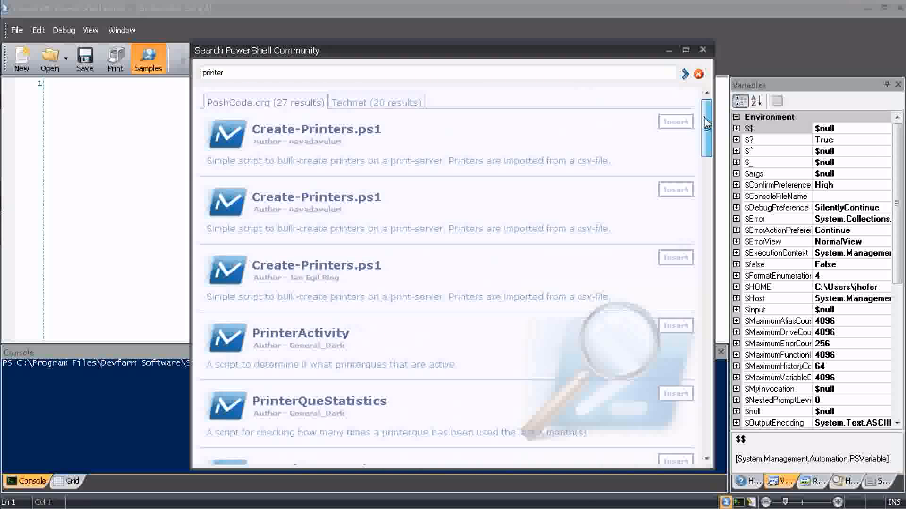
left_click(382, 105)
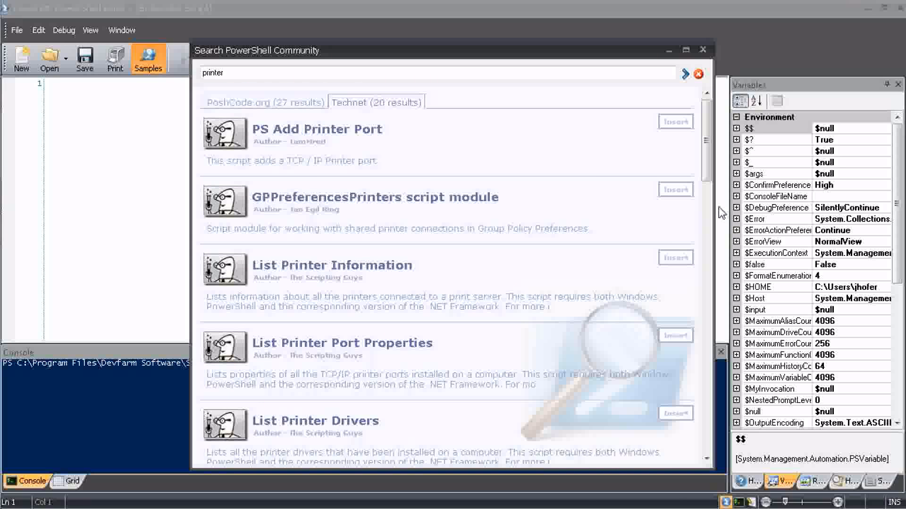
left_click(706, 232)
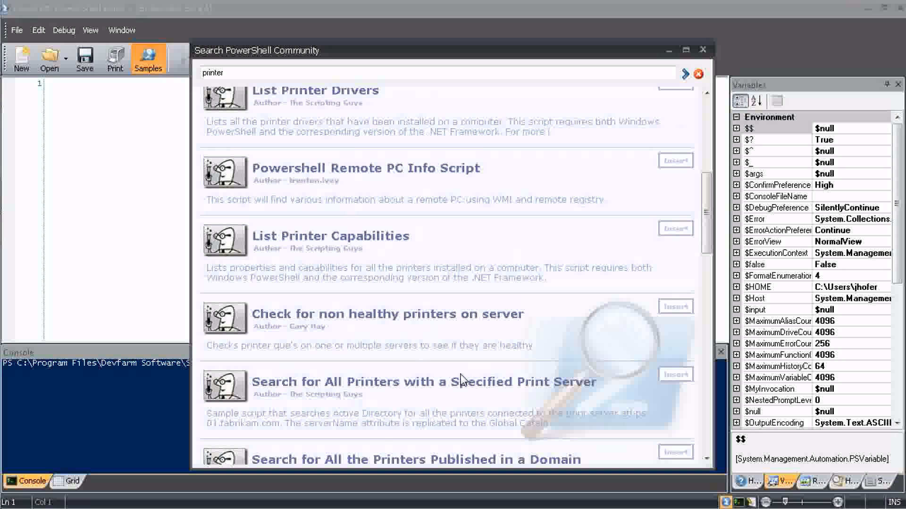
left_click(676, 307)
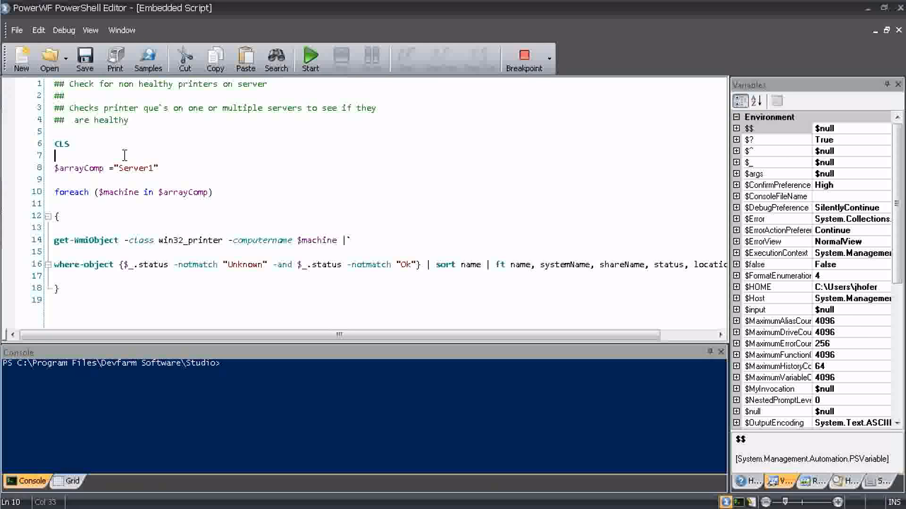
Delete the header comments and the CLS line from the start of the script.
left_click_drag(55, 156, 43, 84)
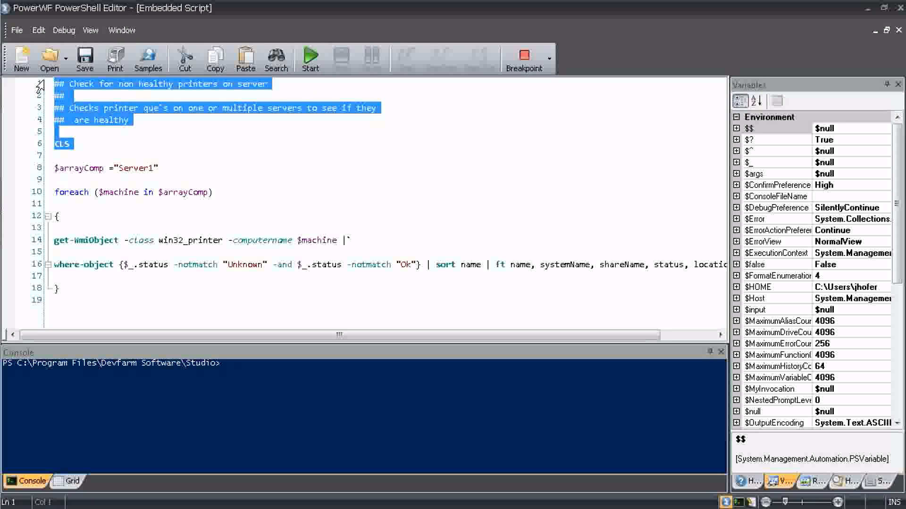
key("Delete")
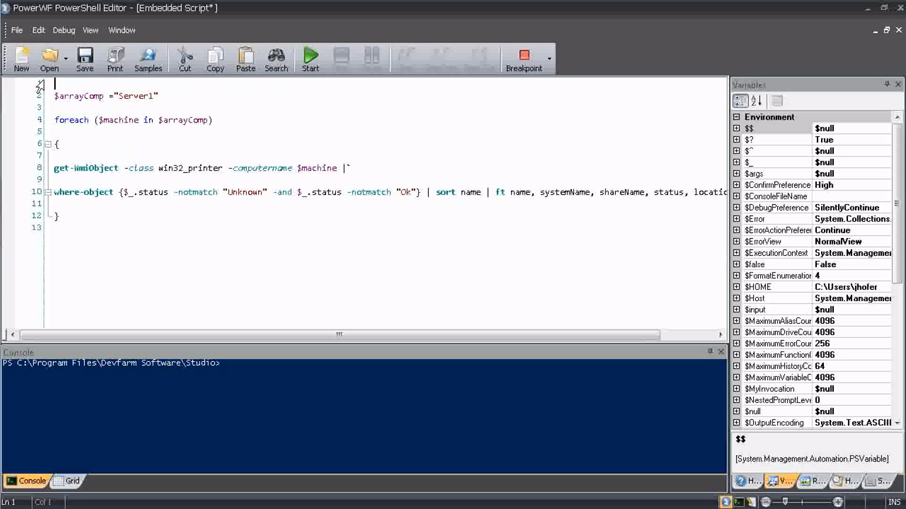
Set the $arrayComp server name to "print" and run the script.
double_click(136, 96)
type("print")
left_click(311, 58)
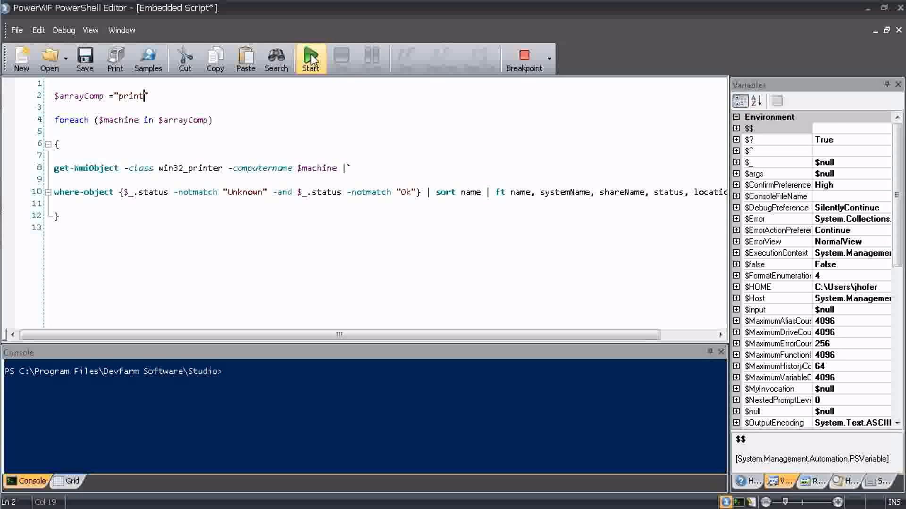
left_click(119, 194)
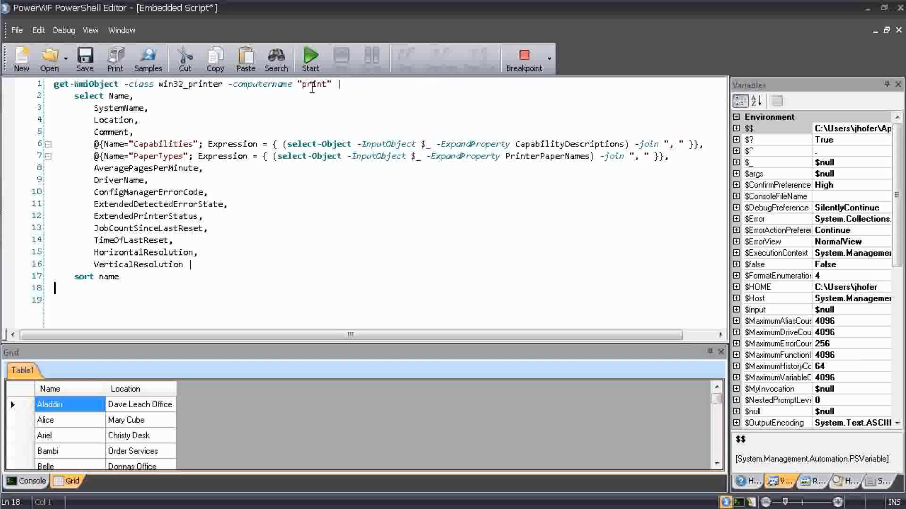
Run the win32_printer query against the "print" server with the expanded list of selected properties.
double_click(311, 85)
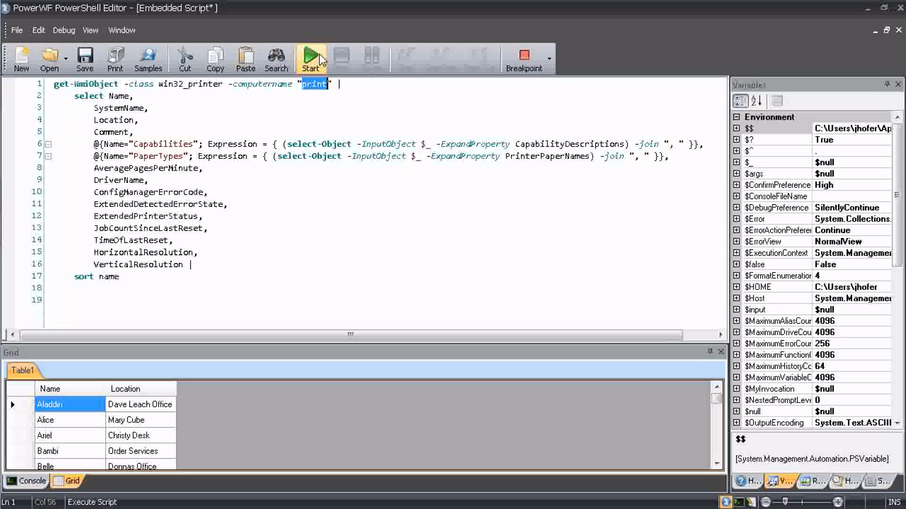
left_click(309, 66)
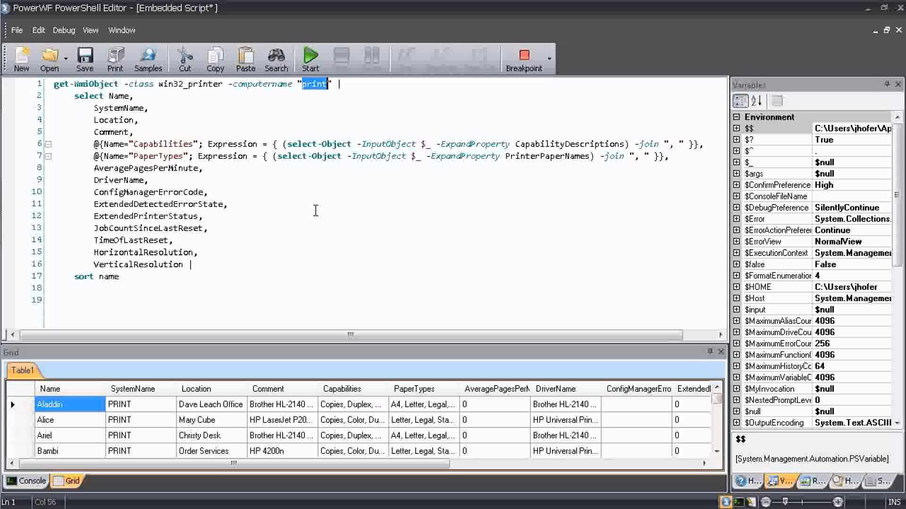
left_click(506, 109)
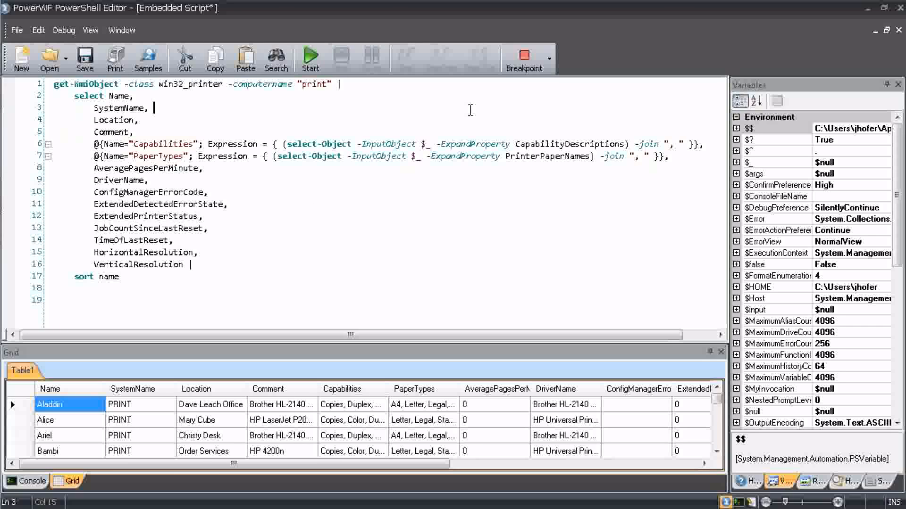
Update the printerInfo workflow with the finished script and close the PowerShell editor.
left_click(88, 58)
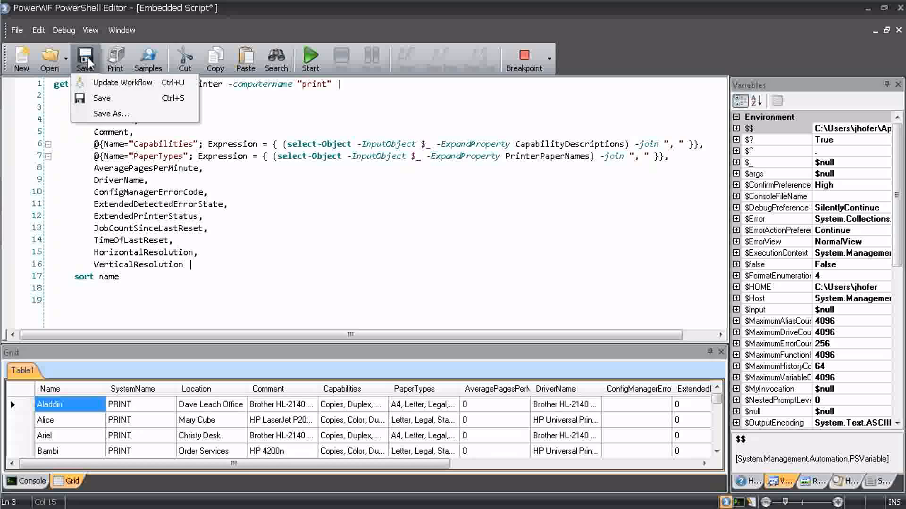
left_click(118, 84)
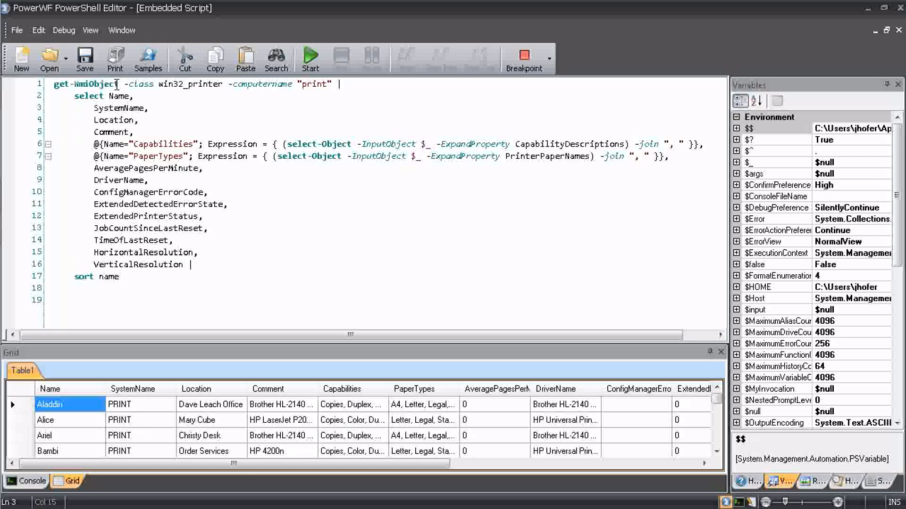
left_click(901, 11)
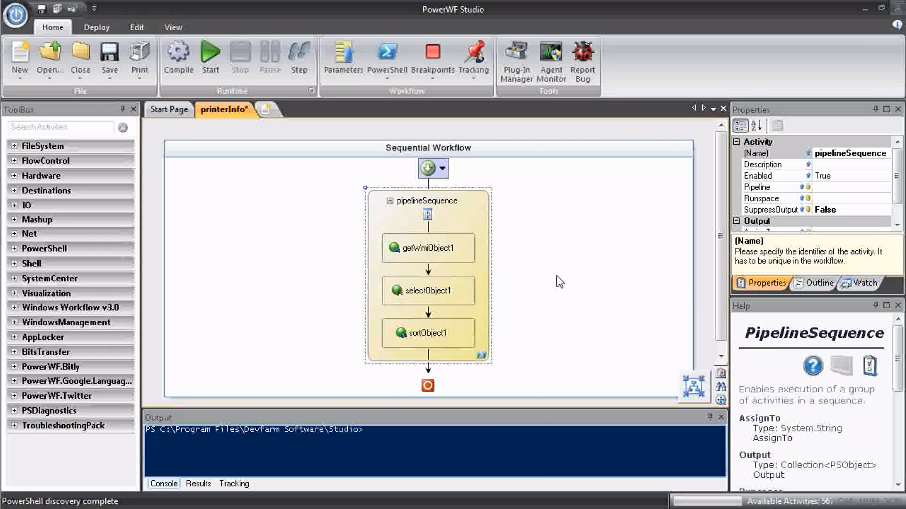
Add a DataGrid visualization activity to the workflow directly after pipelineSequence.
left_click(52, 126)
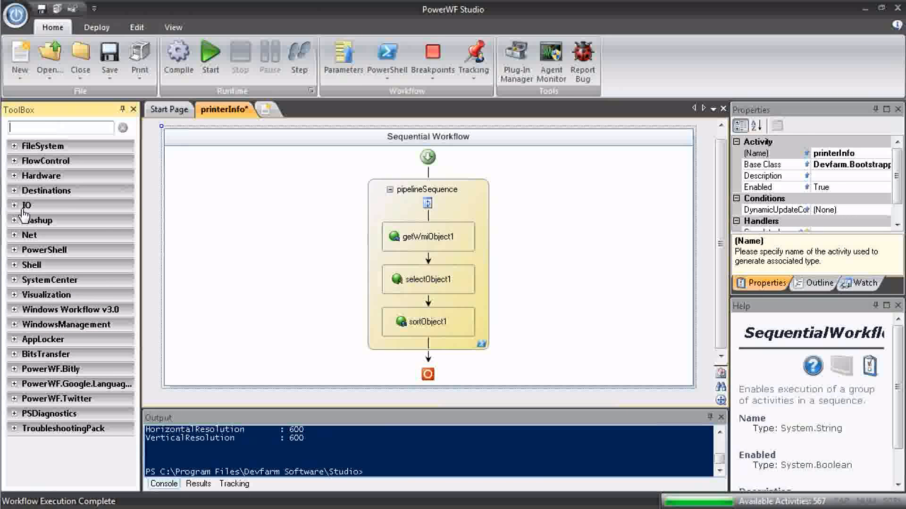
left_click(37, 294)
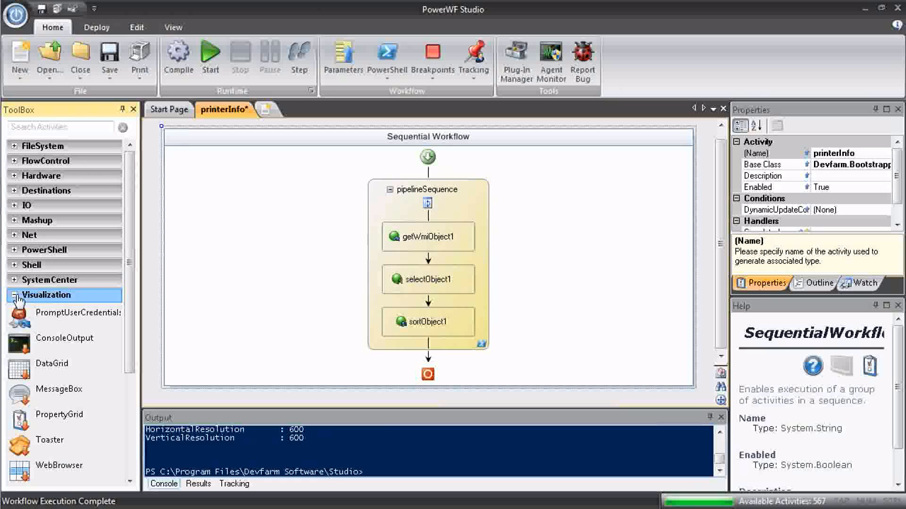
left_click_drag(59, 368, 431, 355)
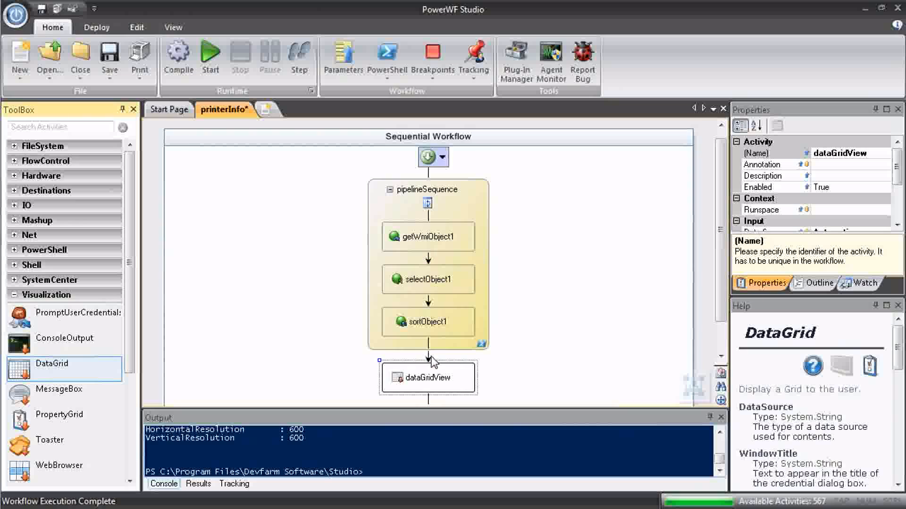
Set the SuppressOutput property of pipelineSequence to True.
left_click(482, 288)
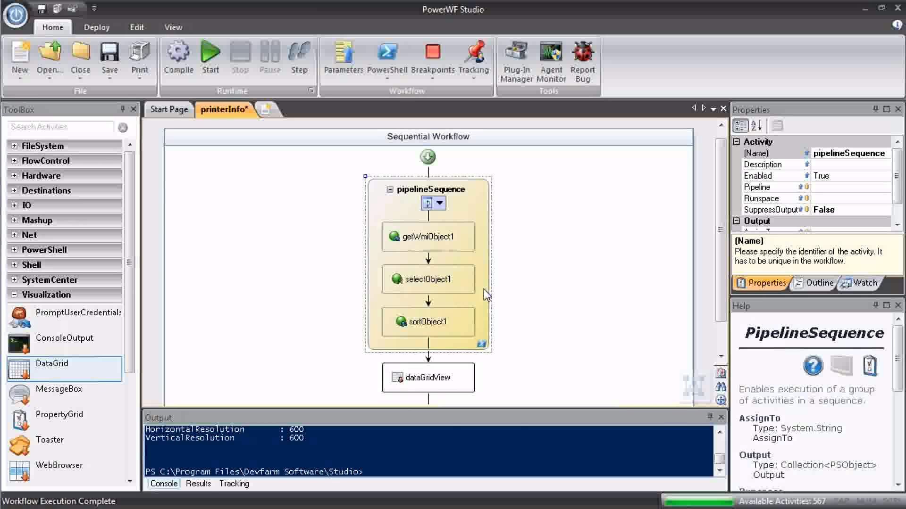
double_click(830, 212)
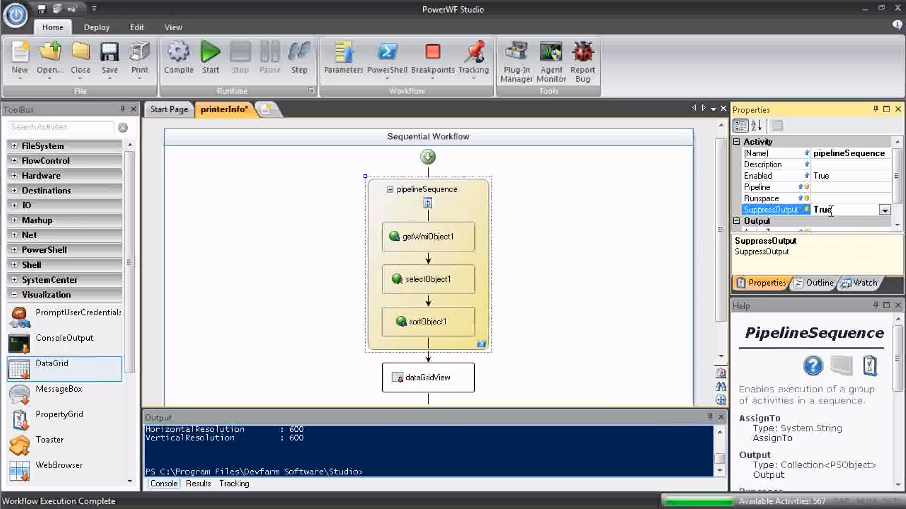
Run the workflow, examine the printer columns through to VerticalResolution in the data grid, and close the grid.
left_click(209, 55)
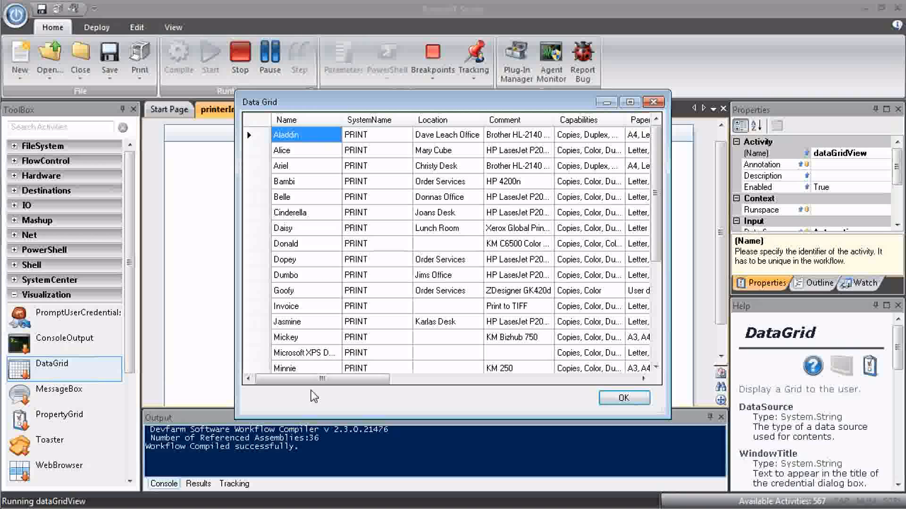
left_click_drag(332, 381, 416, 382)
left_click(613, 378)
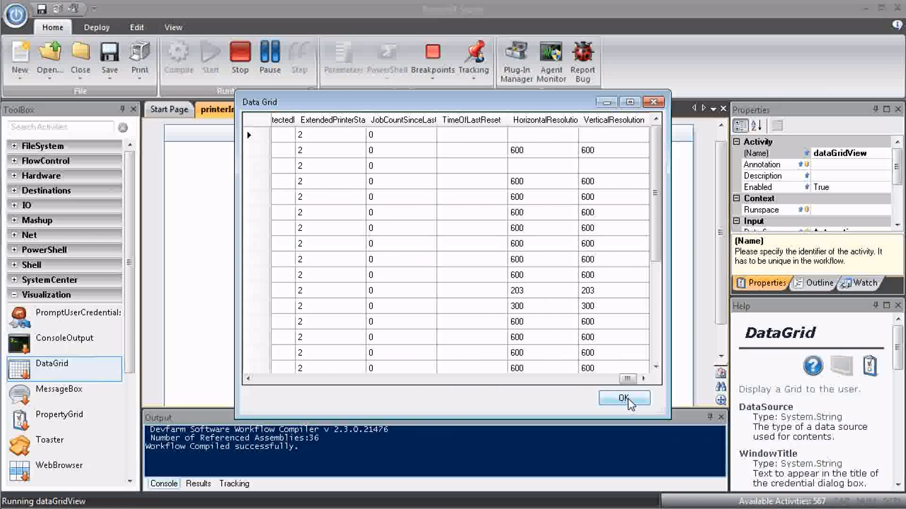
left_click(628, 399)
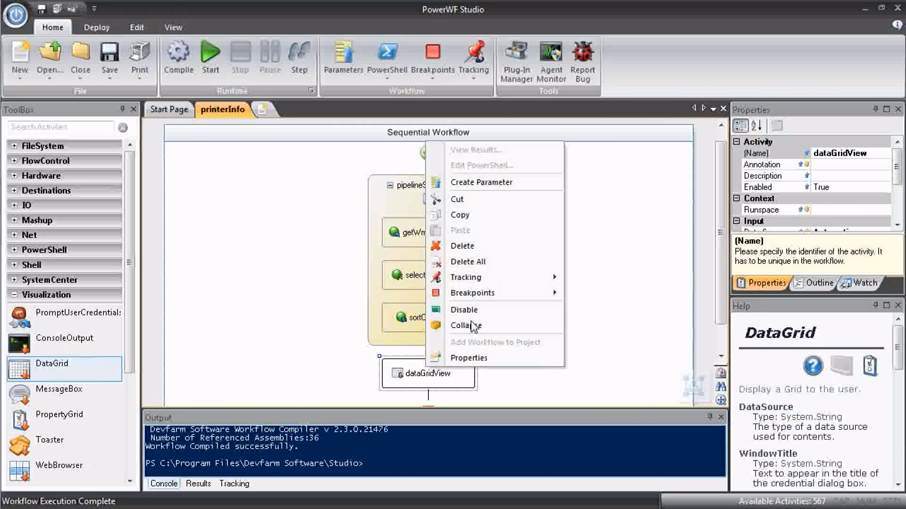
Disable the dataGridView activity in the workflow.
left_click(474, 312)
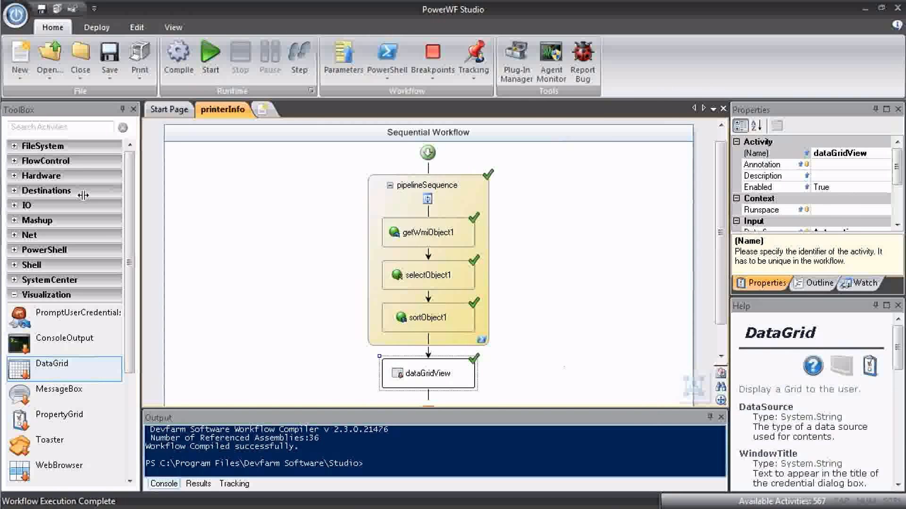
Add a ToSCOM activity from the SystemCenter group to the workflow directly after dataGridView.
left_click(48, 129)
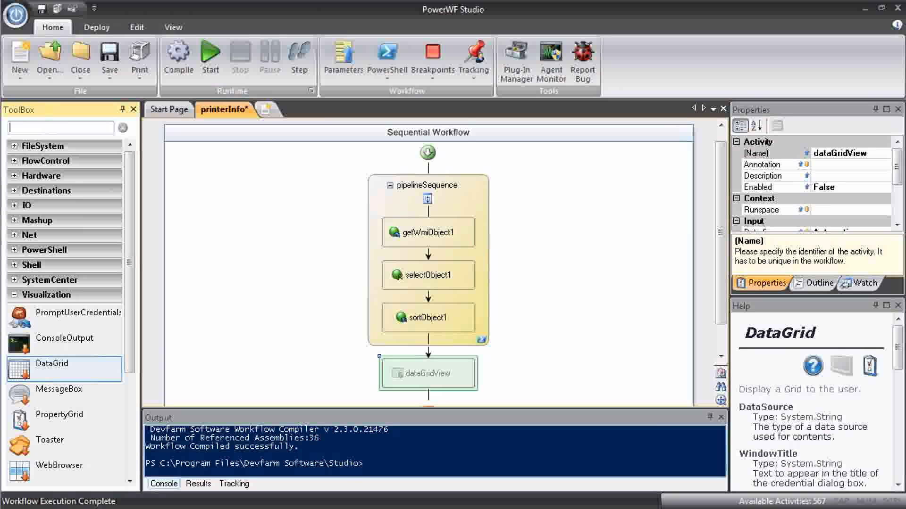
left_click(552, 184)
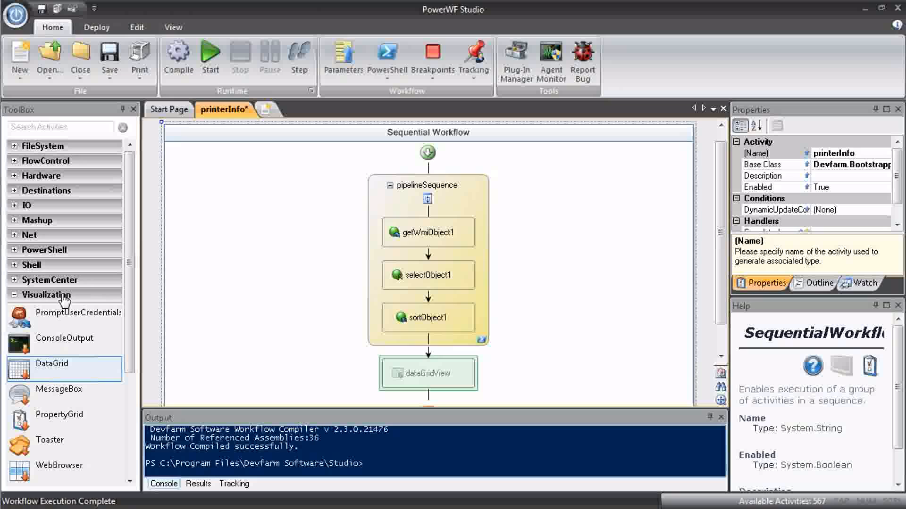
left_click(14, 296)
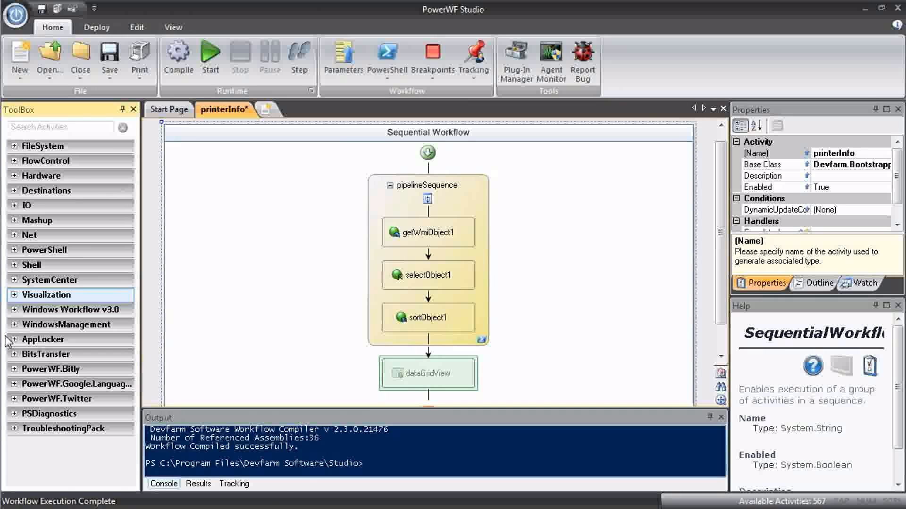
left_click(15, 281)
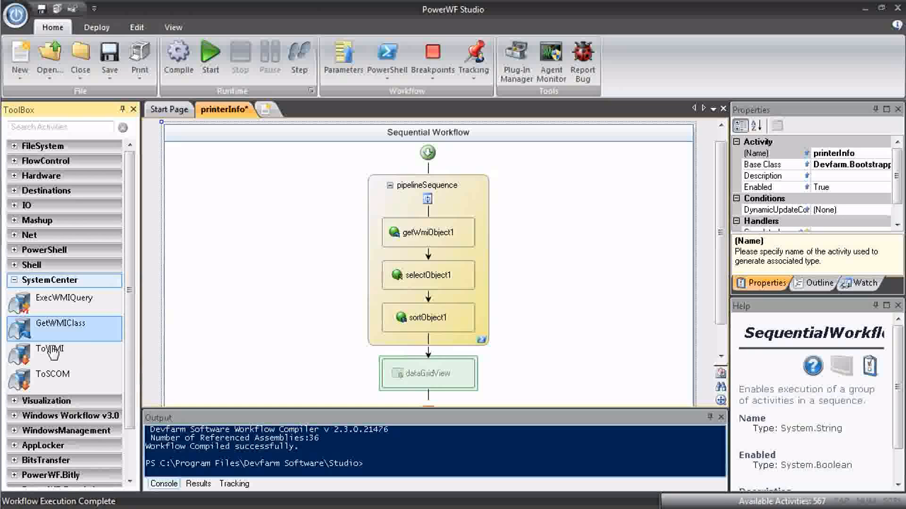
left_click_drag(52, 377, 431, 361)
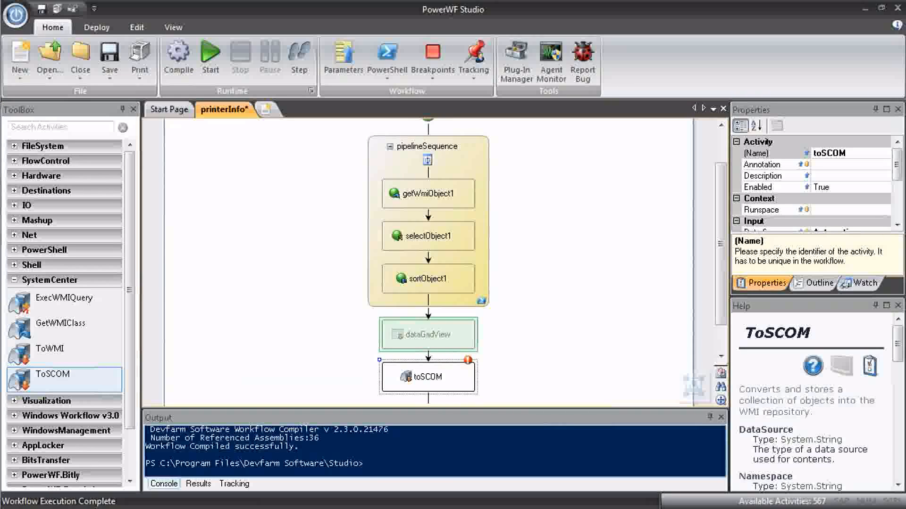
Set the PrimaryKey parameter of the toSCOM activity to Name.
left_click(897, 207)
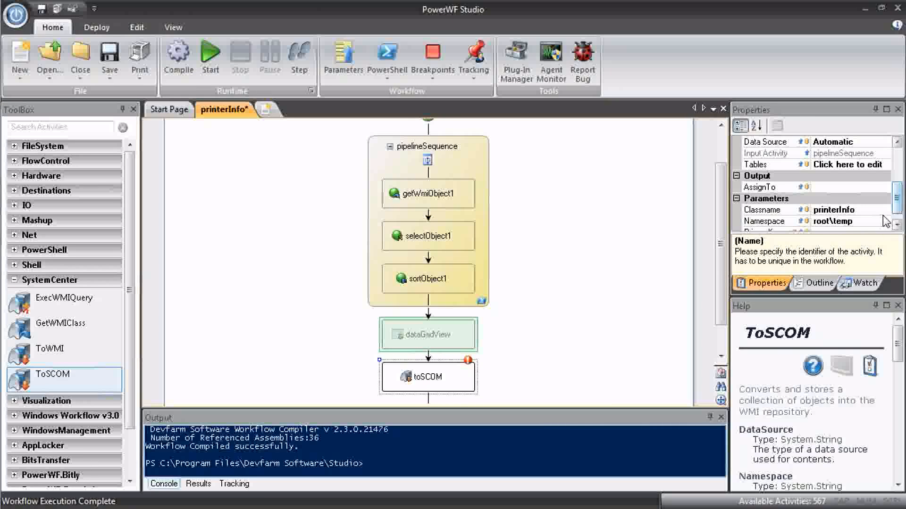
left_click(877, 211)
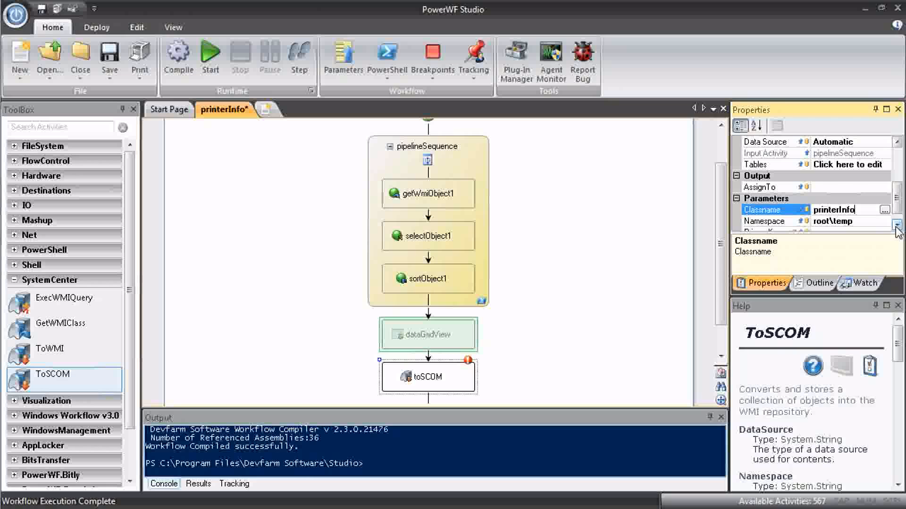
left_click(897, 225)
left_click(856, 220)
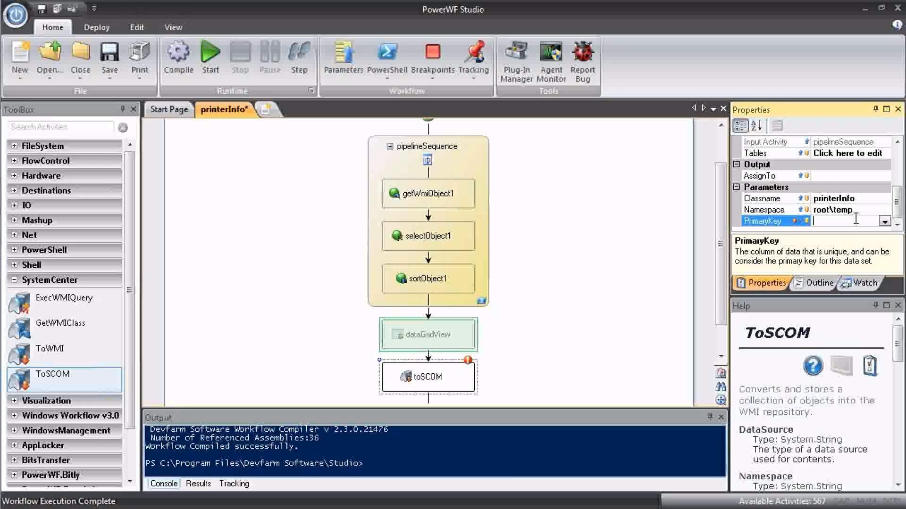
left_click(884, 221)
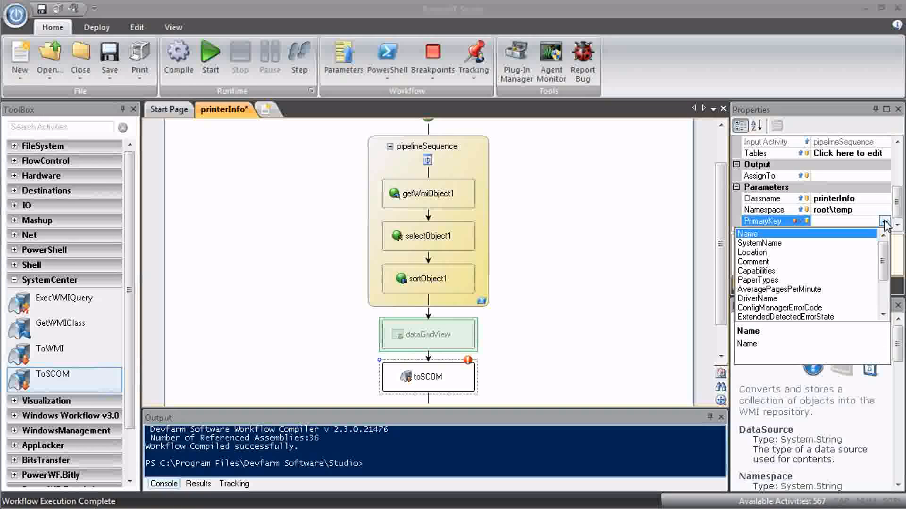
left_click(754, 234)
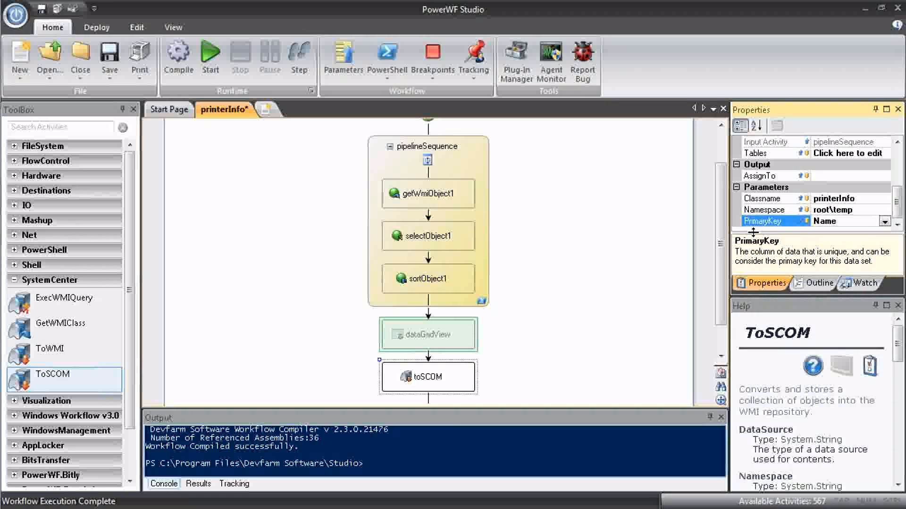
Run the workflow, inspect the data stored by toSCOM, examine the DriverName and Name values of the first printer instance, and close the query window.
left_click(211, 52)
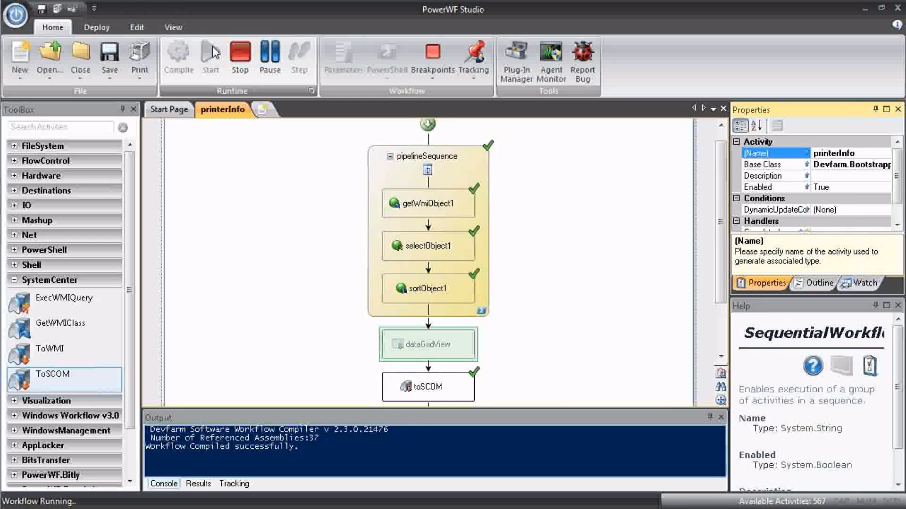
left_click_drag(721, 265, 717, 317)
right_click(454, 333)
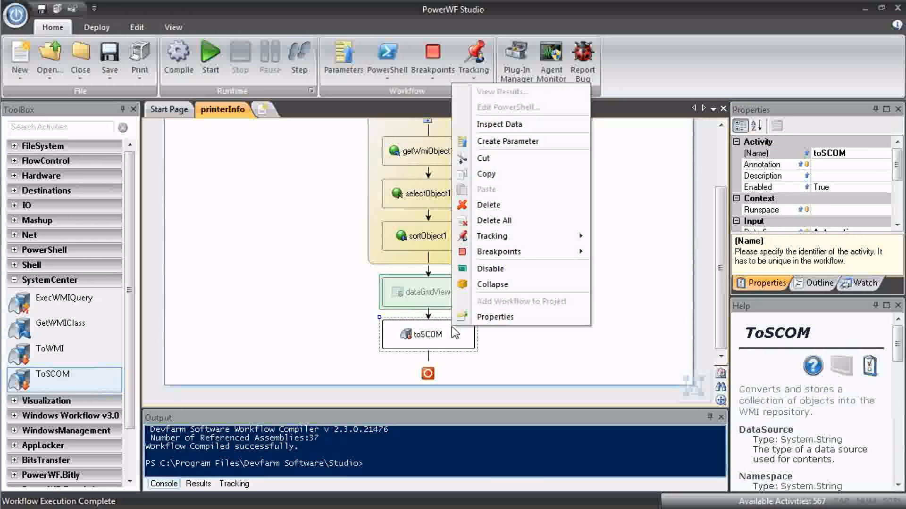
mouse_move(503, 241)
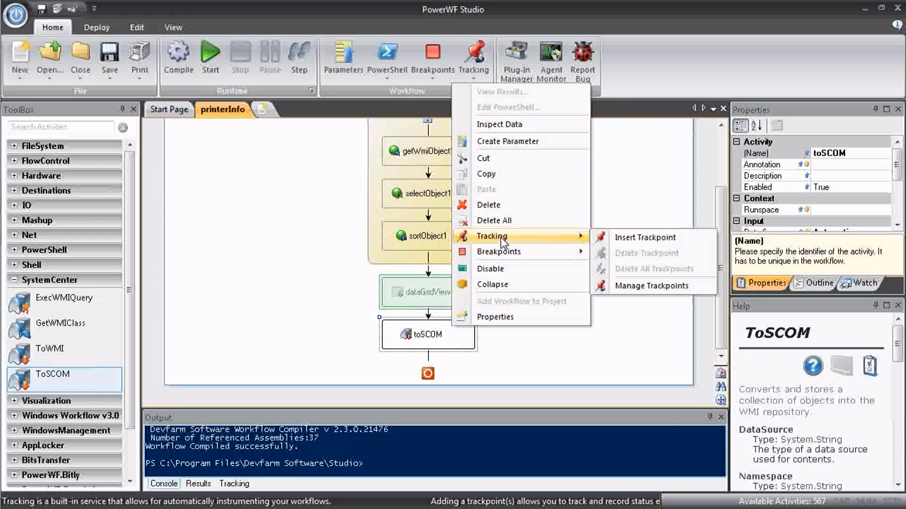
left_click(515, 125)
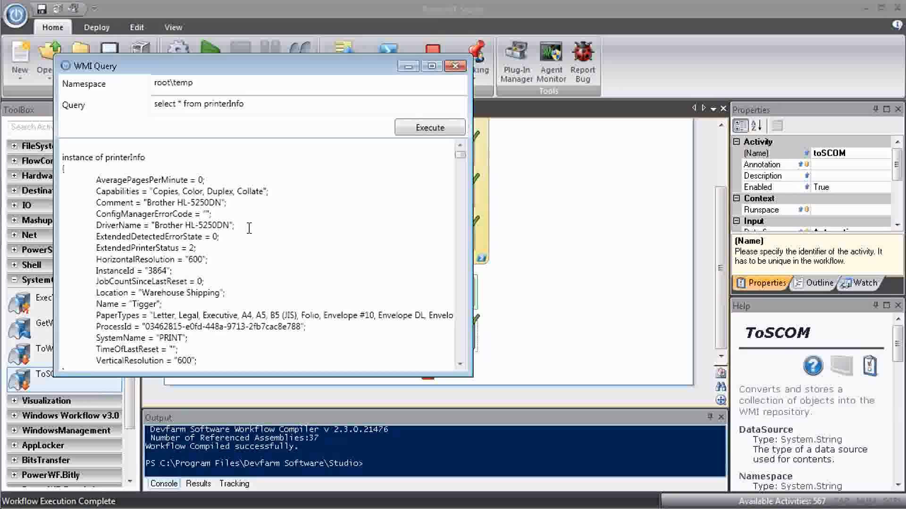
left_click_drag(249, 228, 154, 226)
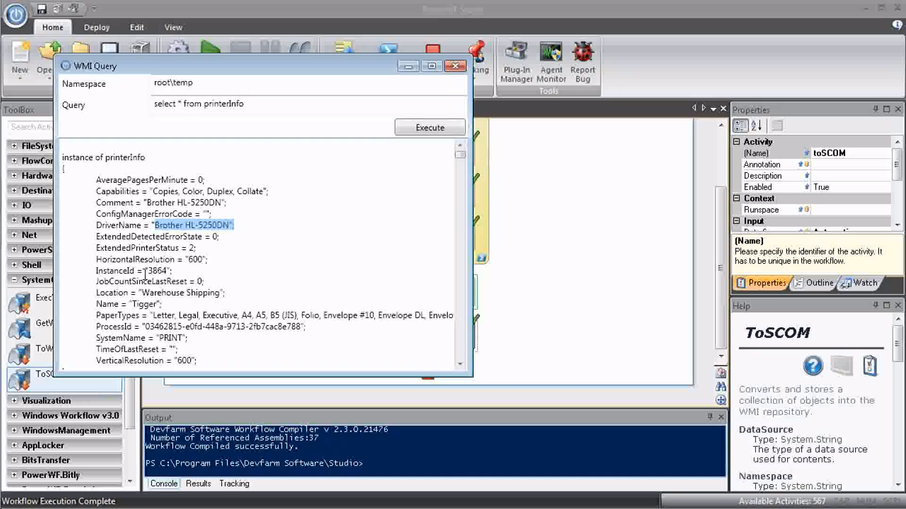
double_click(145, 304)
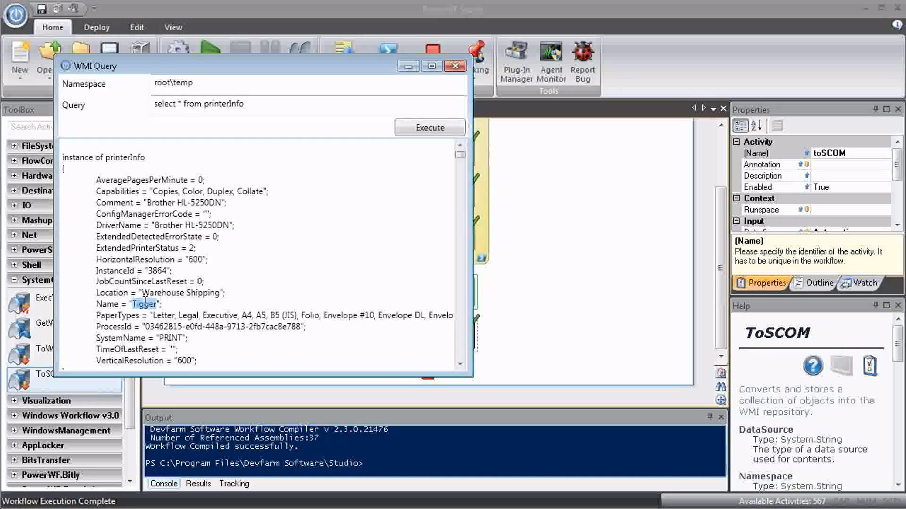
left_click(408, 278)
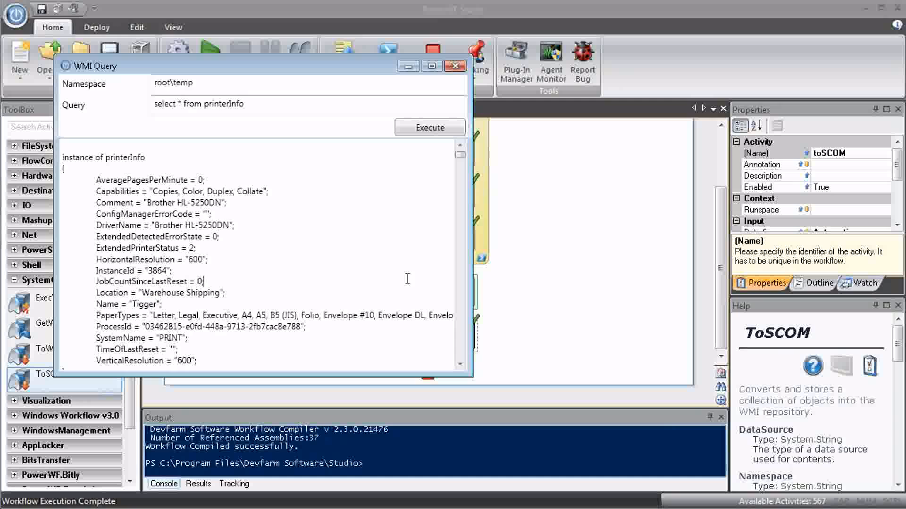
left_click(456, 70)
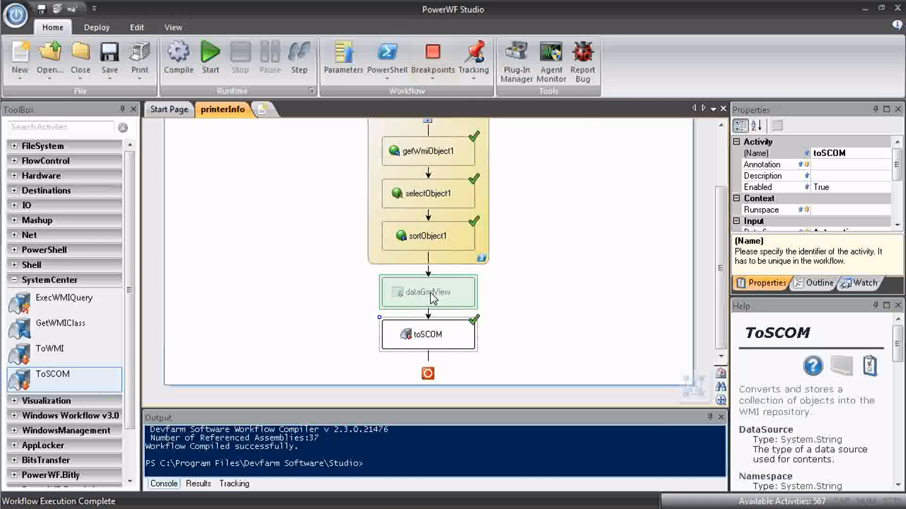
Delete the disabled dataGridView activity from the workflow.
right_click(432, 297)
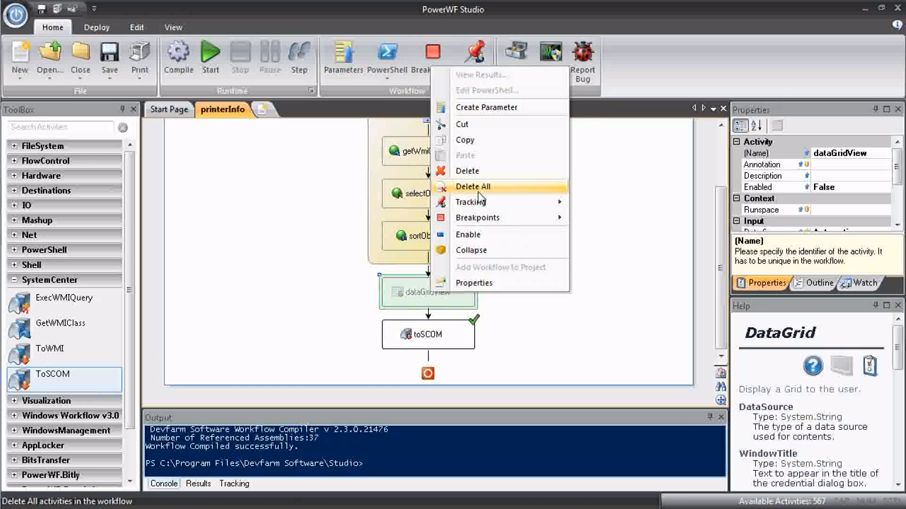
left_click(476, 171)
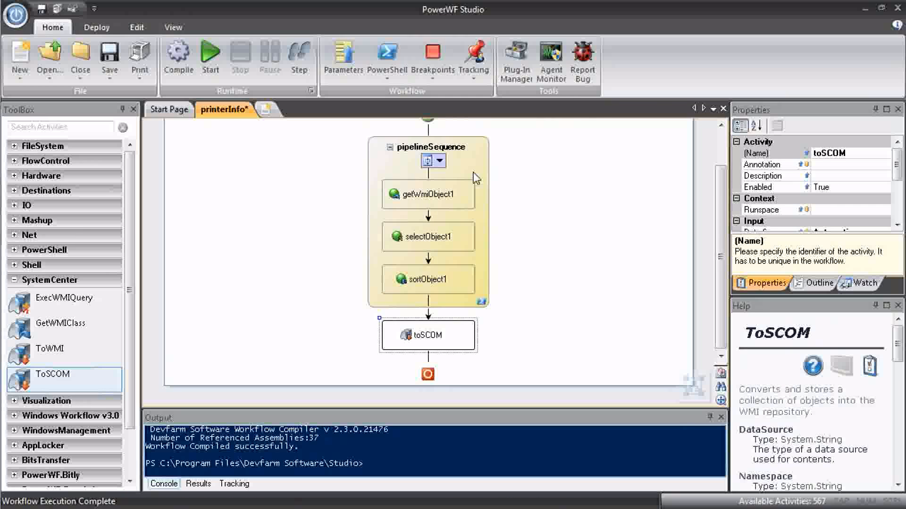
Start deploying the workflow to Operations Manager and choose to install the management pack on host scom.
left_click(96, 28)
left_click(389, 59)
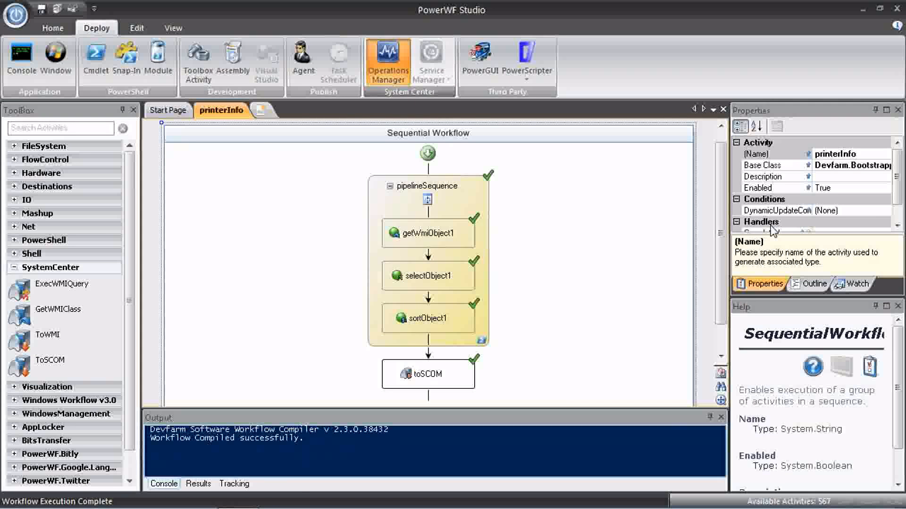
left_click(597, 384)
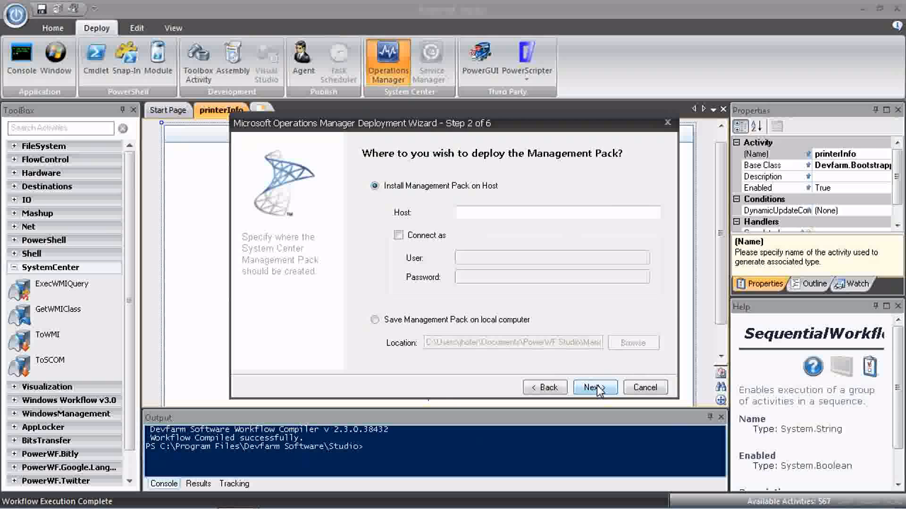
left_click(491, 211)
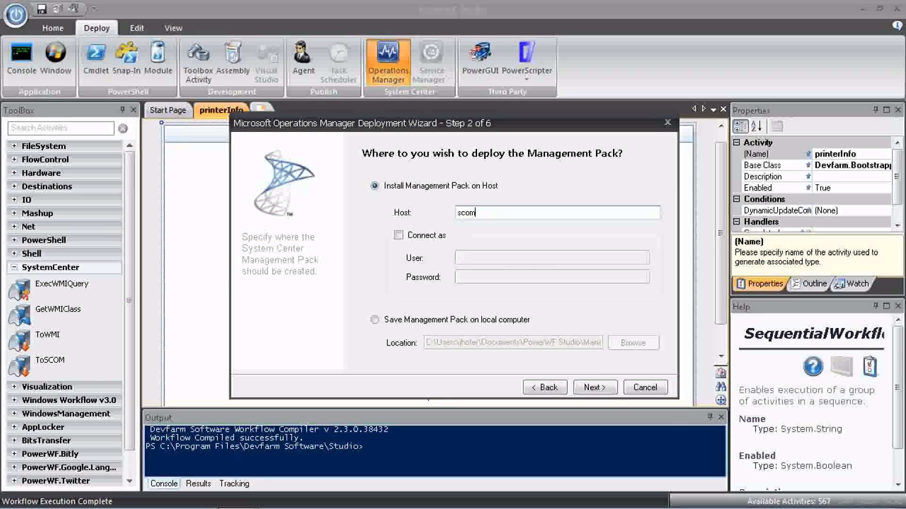
left_click(591, 388)
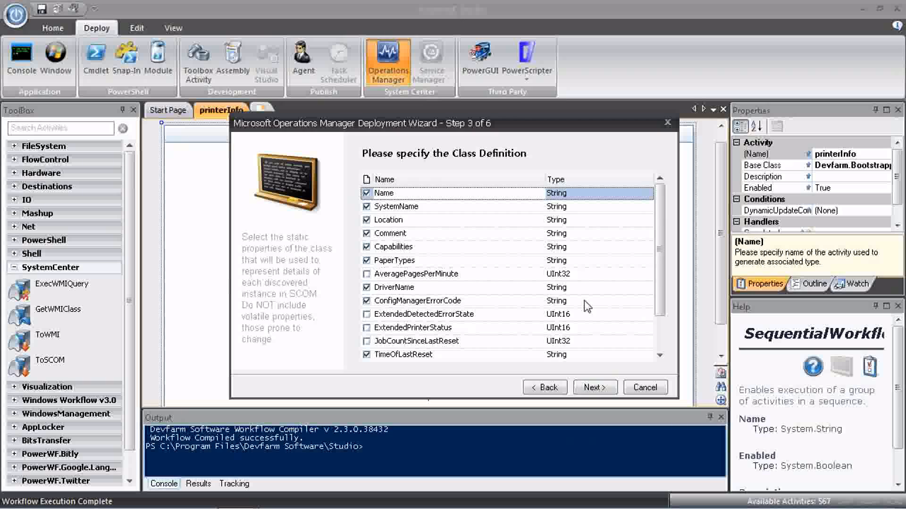
Exclude TimeOfLastReset from the class definition and accept the preselected performance counters.
scroll(585, 302, "down", 1)
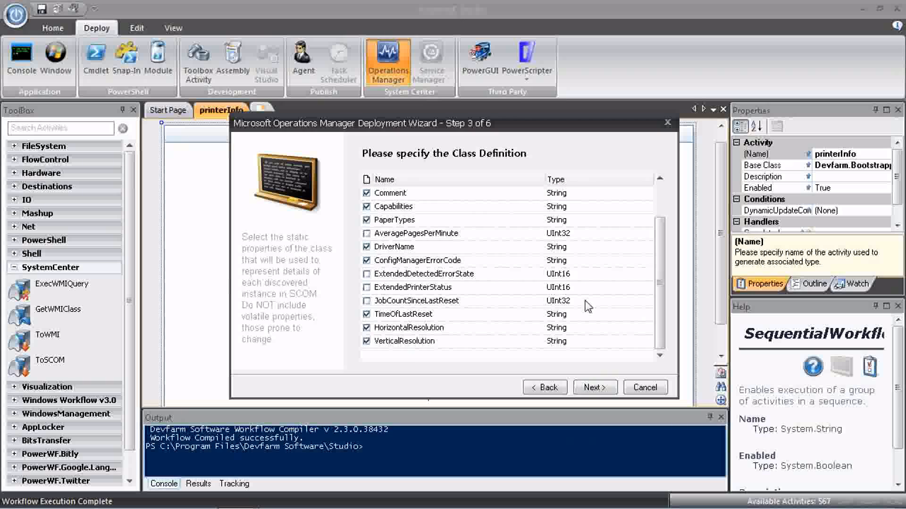
left_click(366, 314)
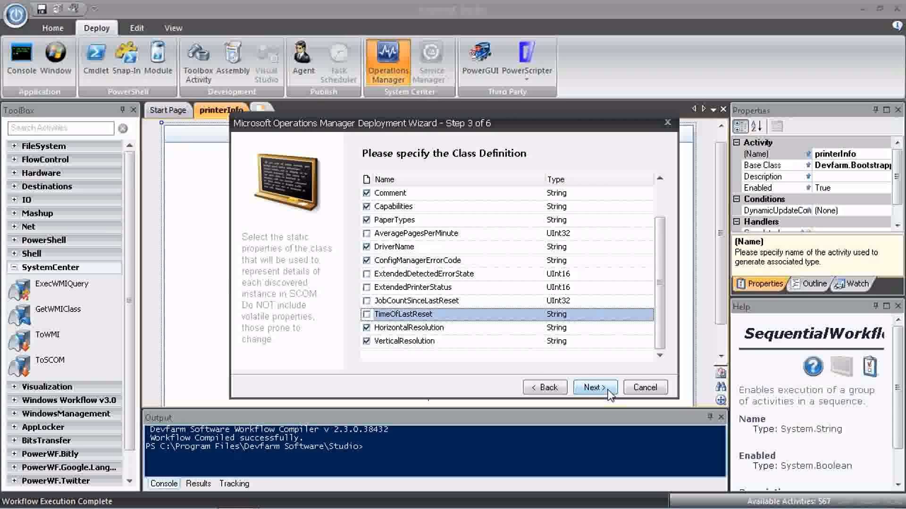
scroll(466, 272, "up", 1)
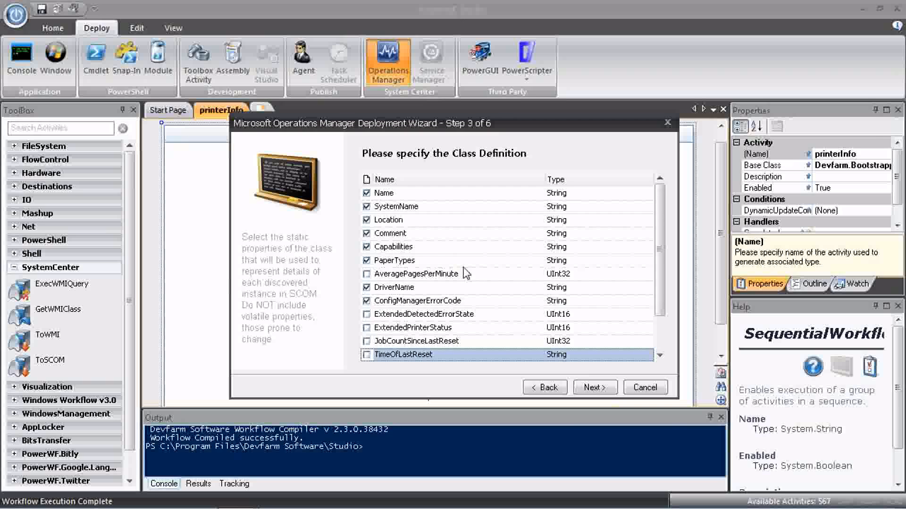
left_click(589, 389)
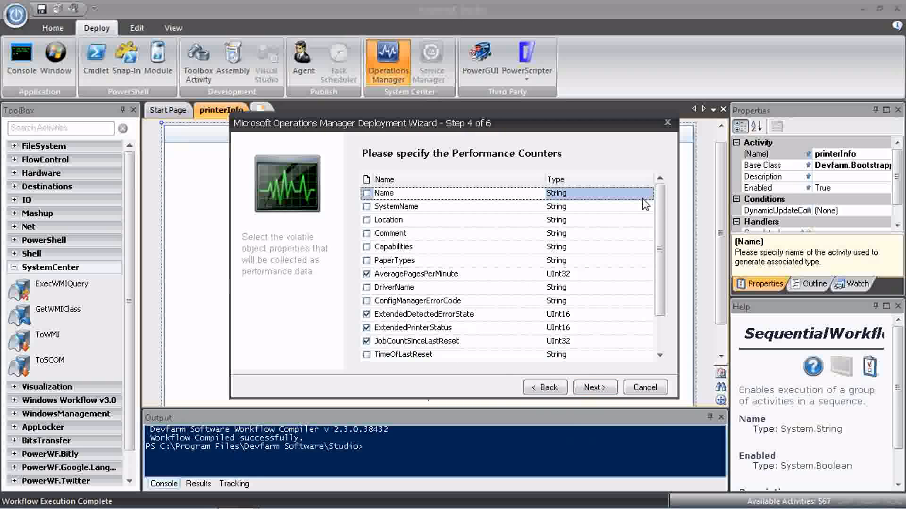
mouse_move(661, 212)
left_mouse_down()
mouse_move(660, 241)
mouse_move(647, 202)
left_mouse_up()
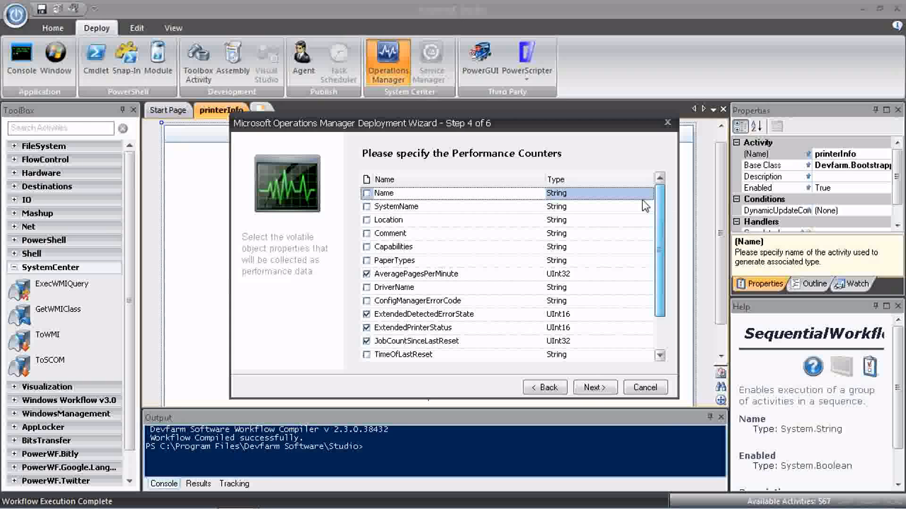
left_click(593, 388)
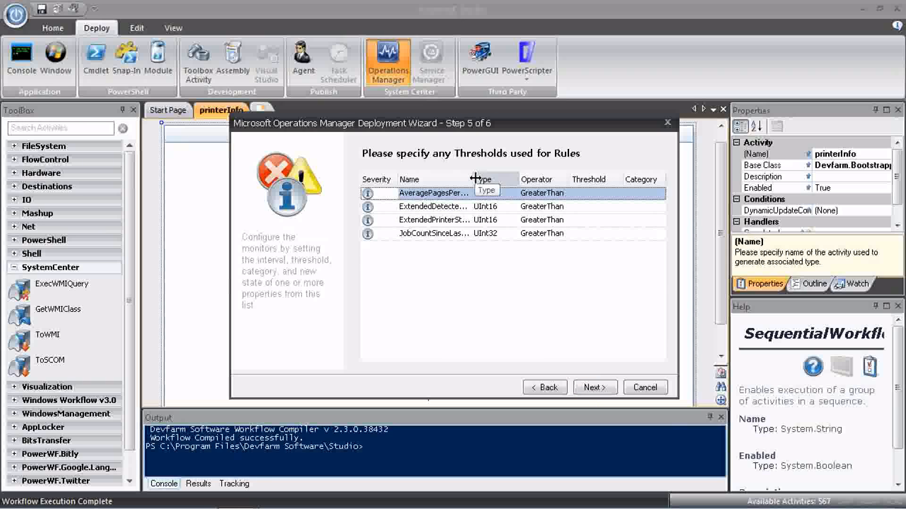
Define a Warning rule on ExtendedDetectedErrorState with threshold GreaterThan 0 and category Availability, and continue to the scheduling step.
left_click_drag(472, 180, 501, 179)
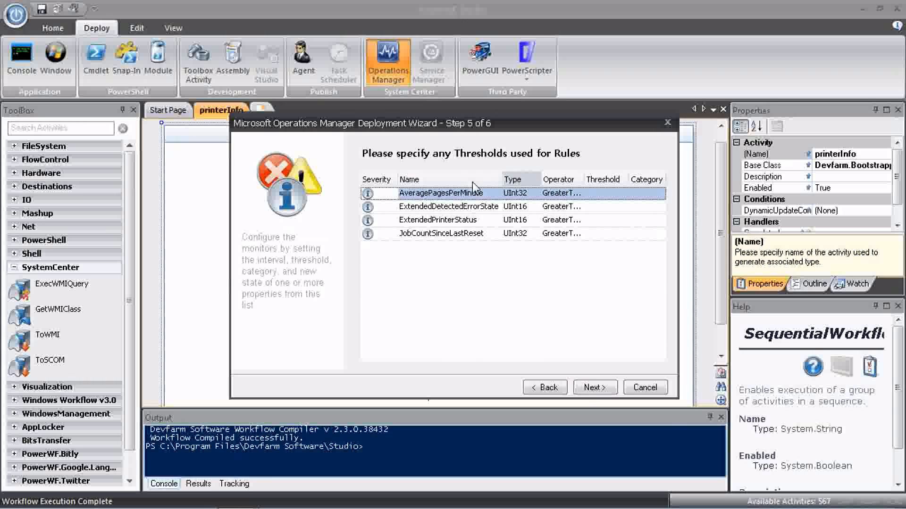
left_click(430, 207)
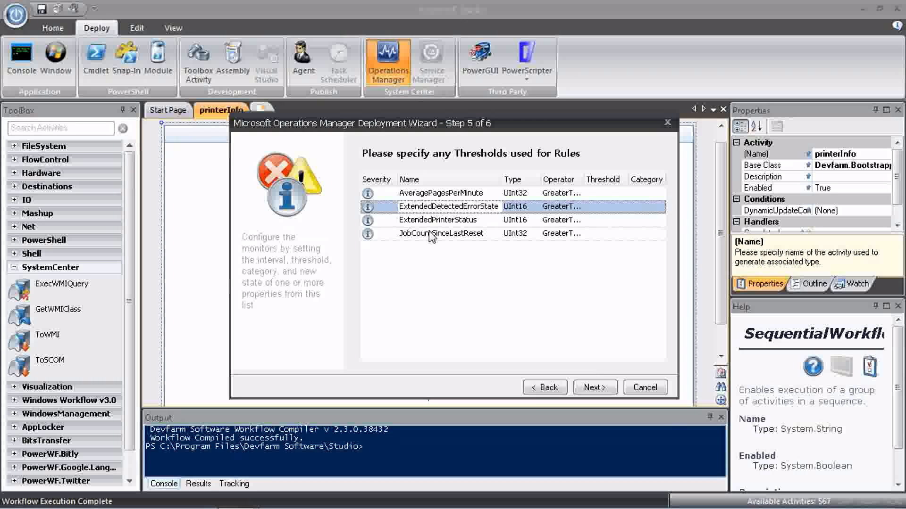
left_click(385, 208)
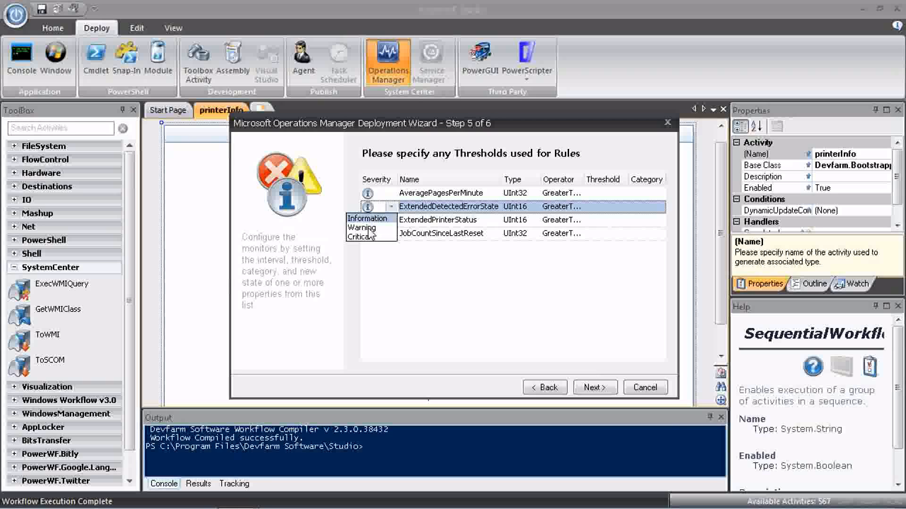
left_click(370, 227)
left_click(561, 207)
left_click(597, 208)
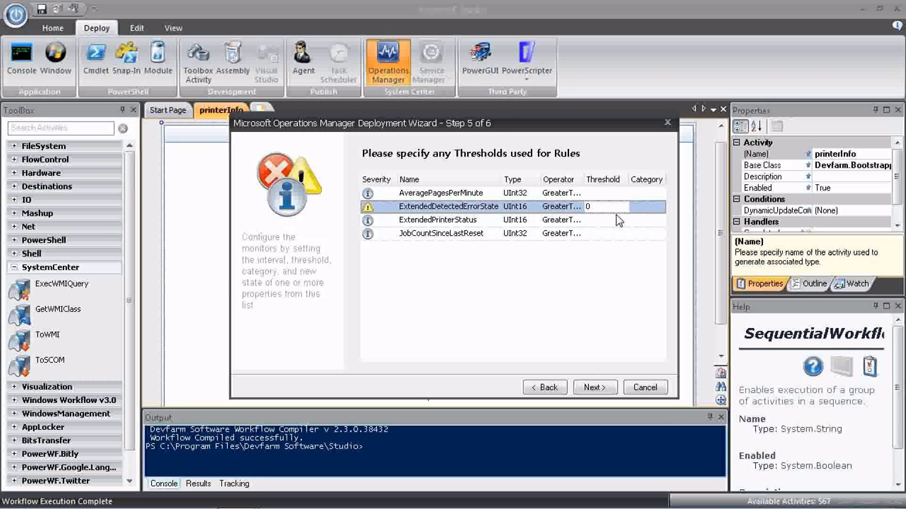
left_click(648, 207)
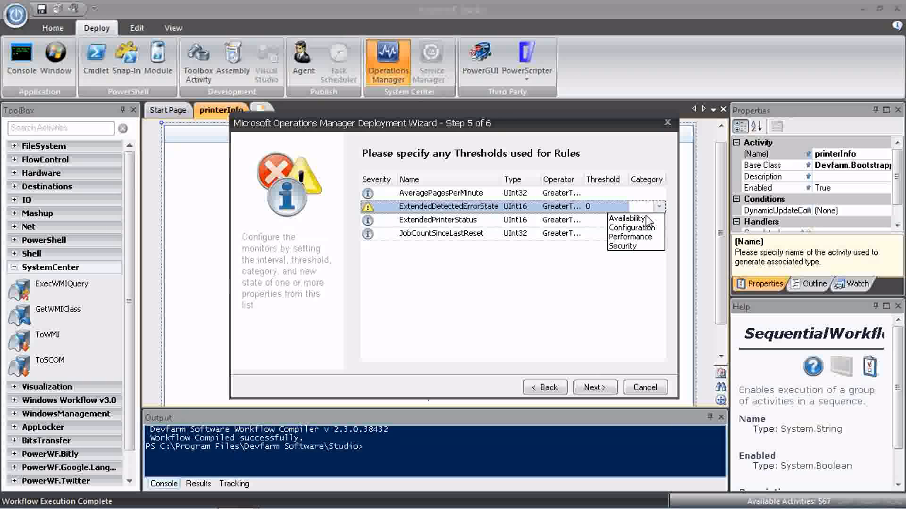
left_click(631, 219)
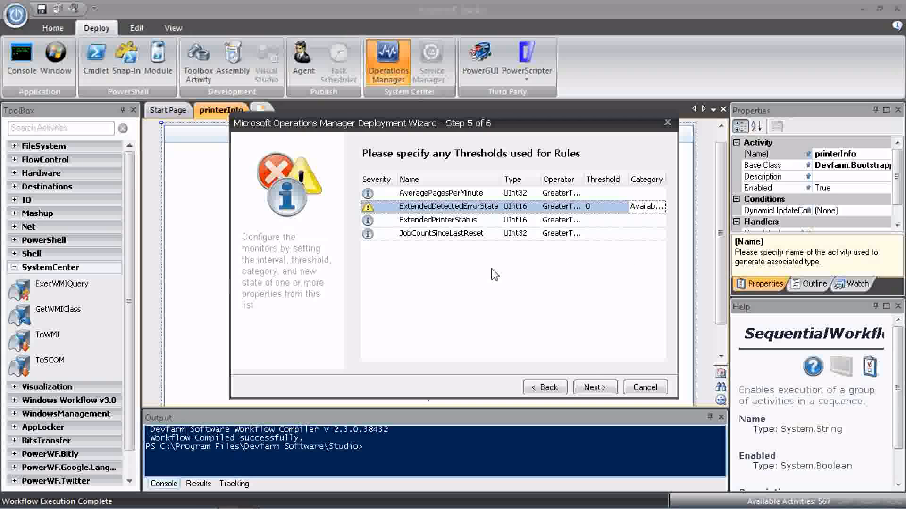
left_click(608, 390)
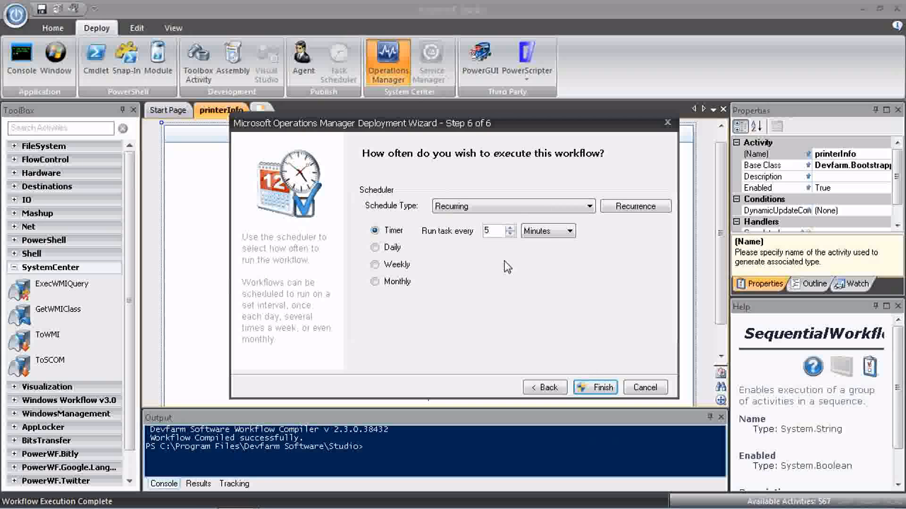
Schedule the workflow to run every 15 minutes and finish the Operations Manager deployment.
double_click(486, 230)
type("15")
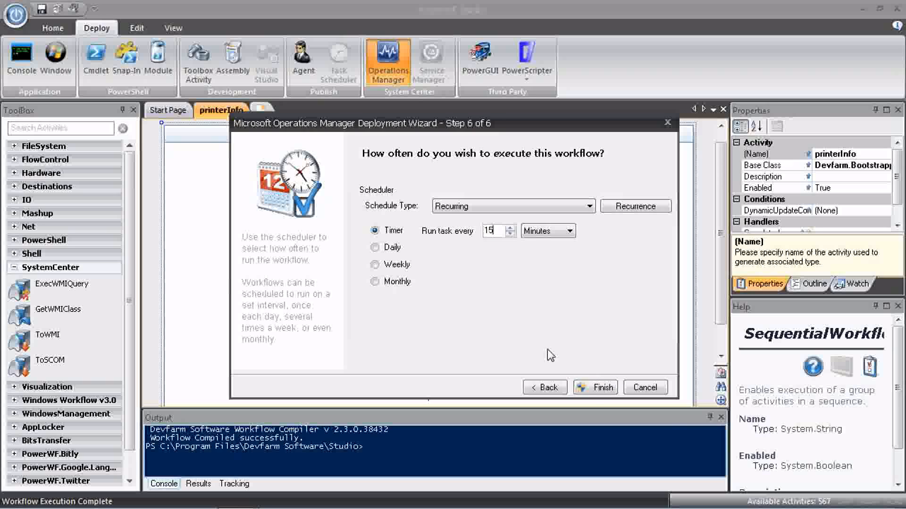
left_click(595, 387)
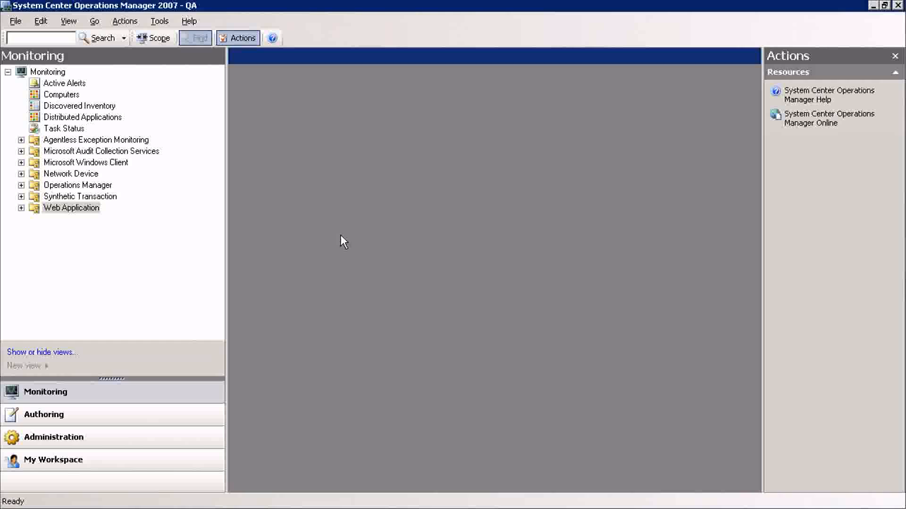
In the Operations Manager console, open the printerInfo view inside the WMI monitoring folder.
left_click(75, 236)
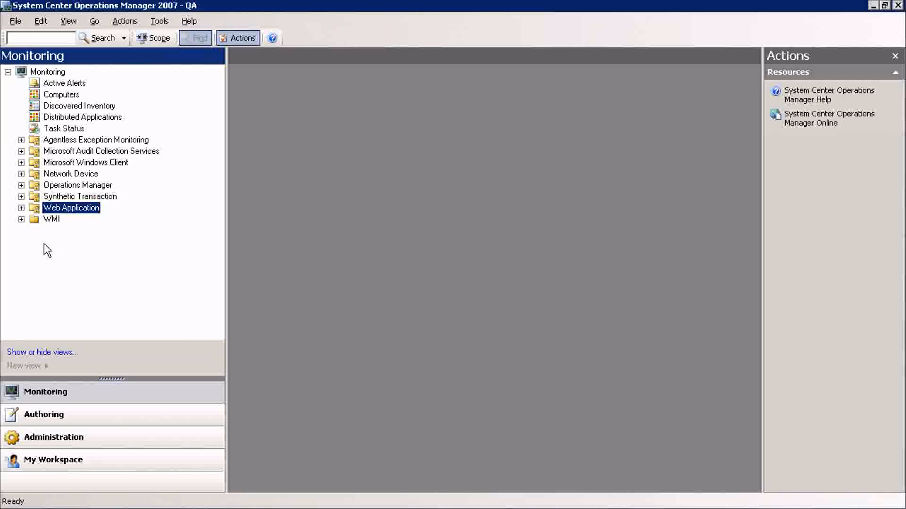
left_click(21, 220)
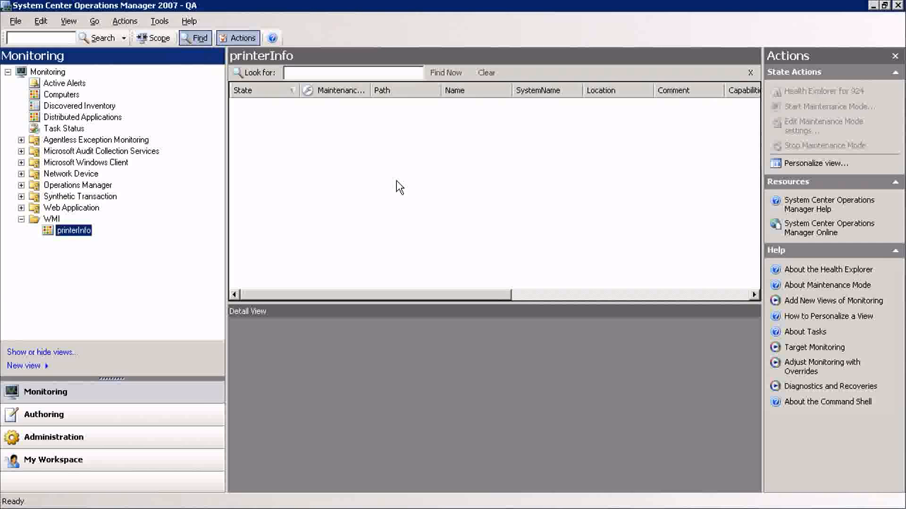
left_click(399, 186)
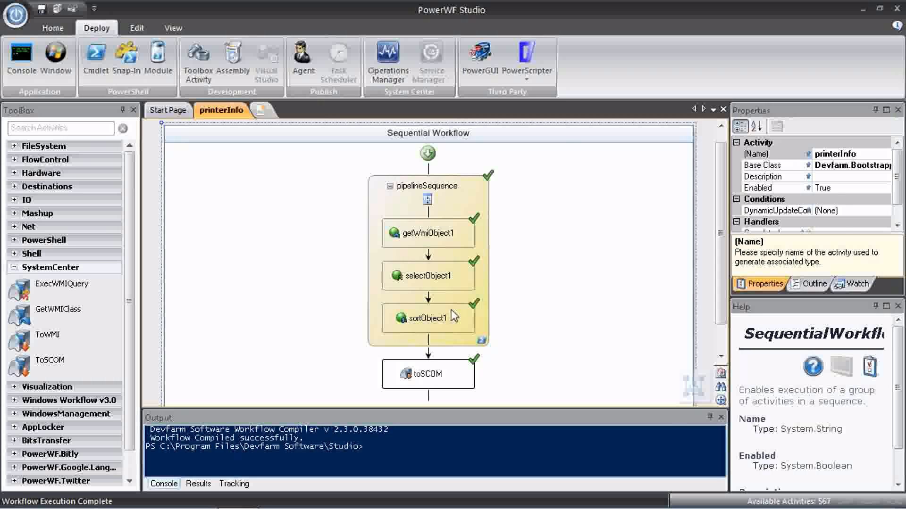
In PowerWF Studio, query the data stored by the toSCOM activity, examine the first printer instance, and close the query window.
right_click(423, 376)
left_click(470, 183)
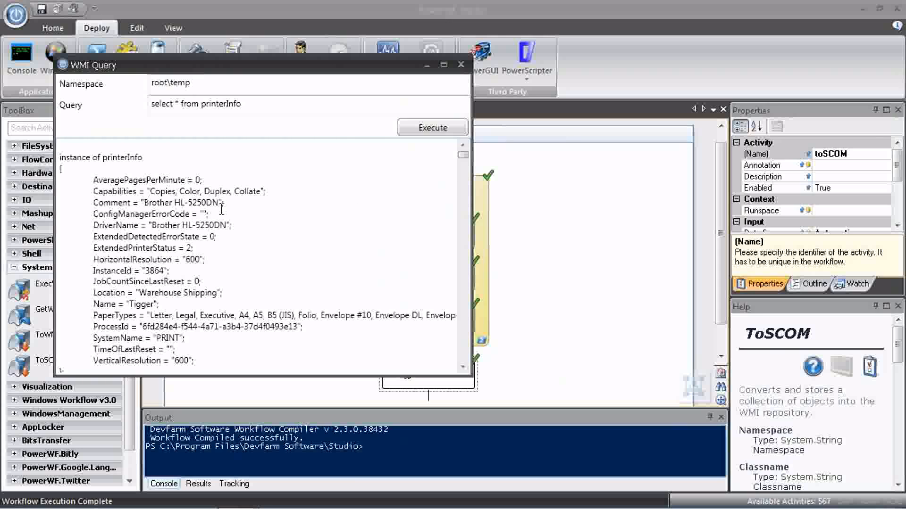
left_click(461, 65)
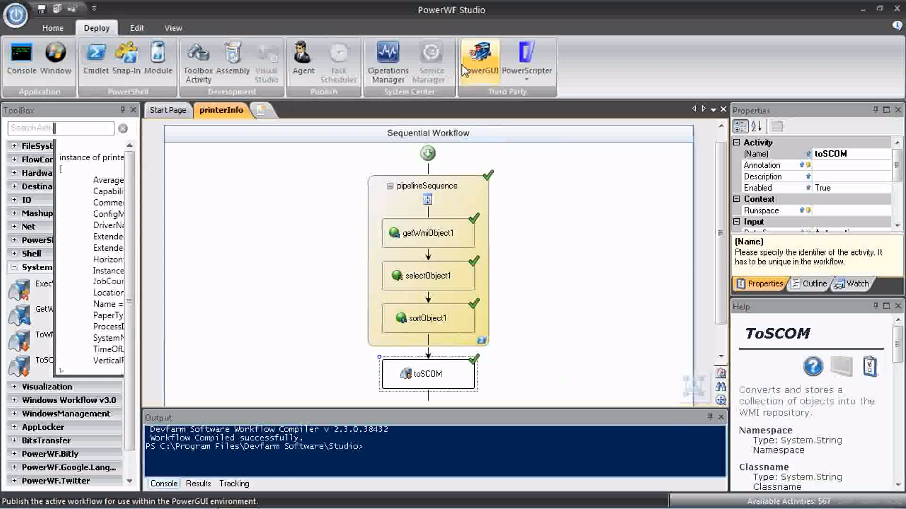
Check the status and interval of the printerInfo task in the Agent Monitor, and close the monitor.
left_click(541, 233)
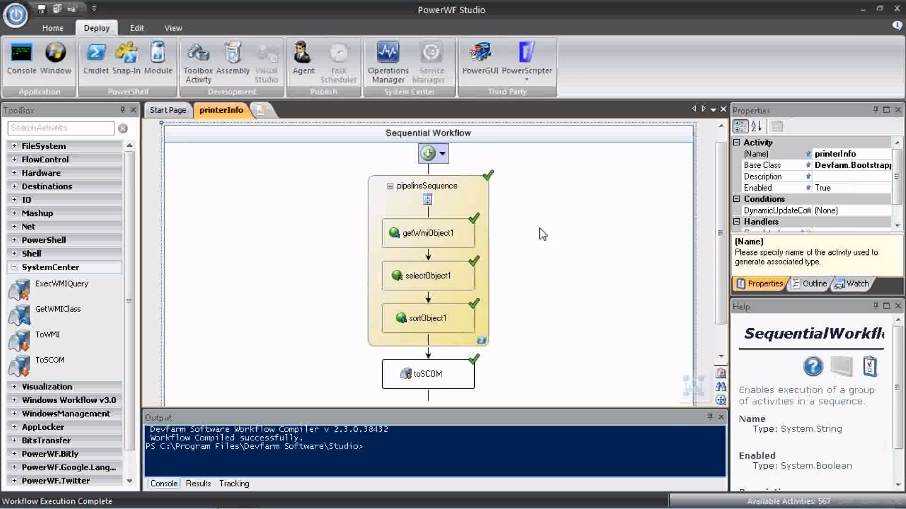
left_click(53, 28)
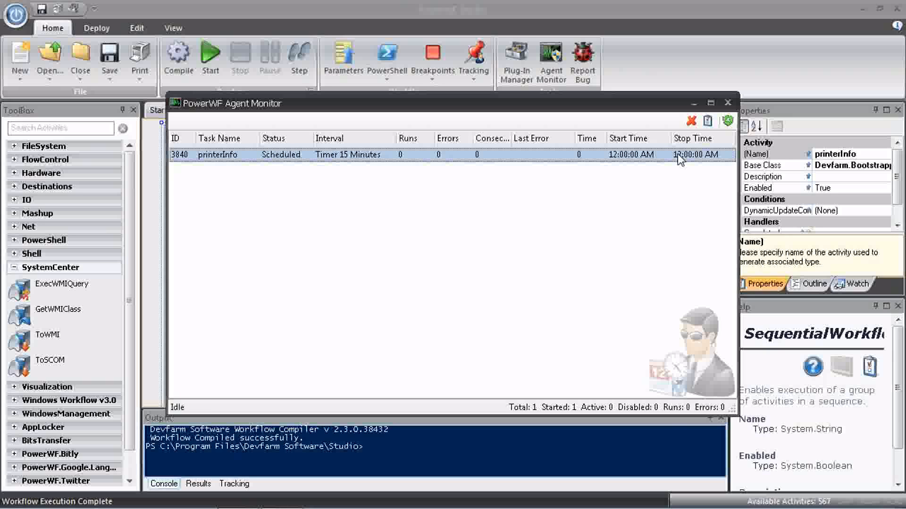
left_click(727, 103)
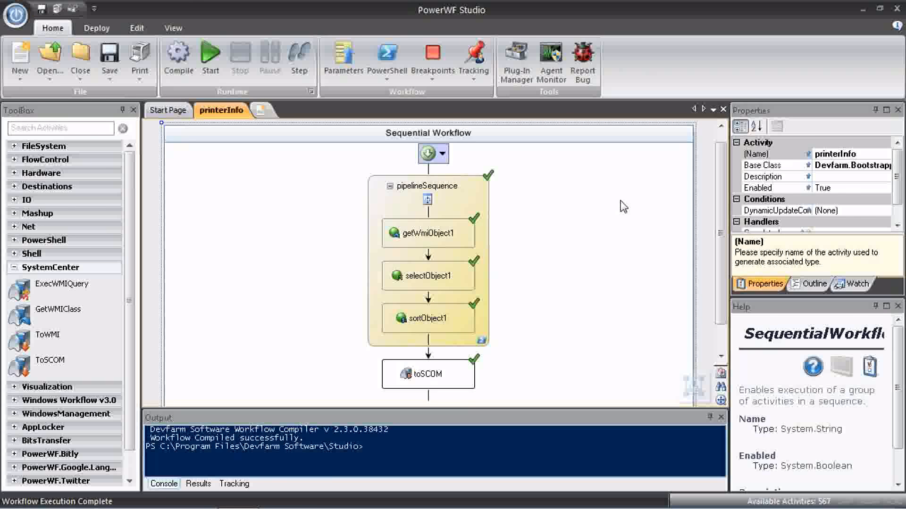
Switch to Operations Manager, narrow the maintenance mode column, look over the printer list, and examine the details of the Aladdin printer.
key("alt+Tab")
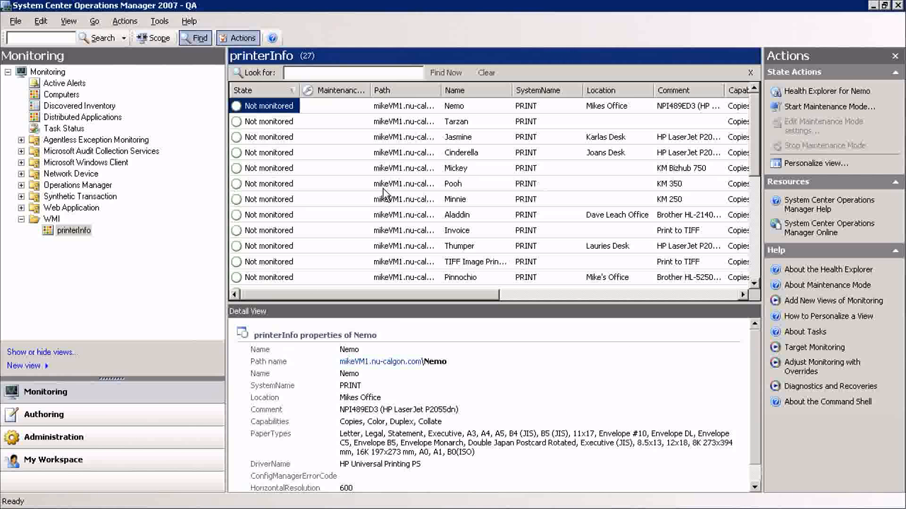
left_click_drag(370, 90, 316, 90)
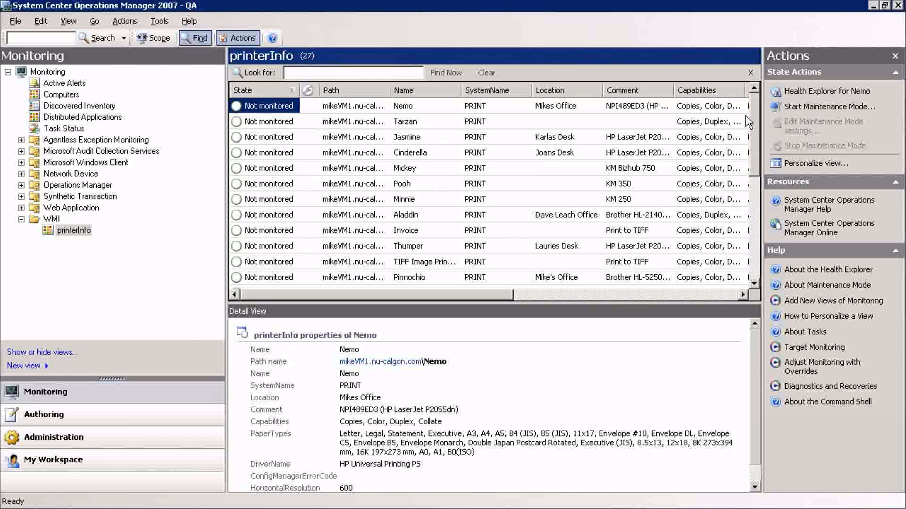
left_click_drag(756, 130, 756, 184)
left_click_drag(754, 231, 759, 103)
left_click(461, 429)
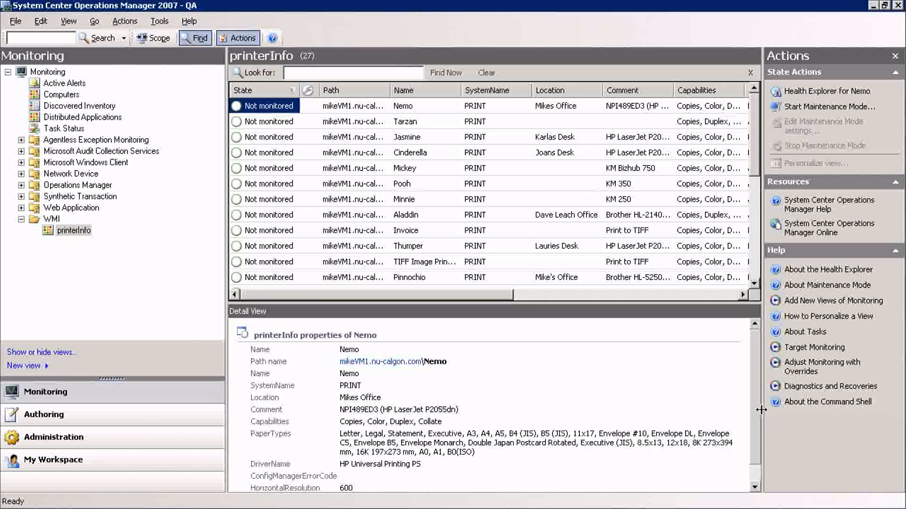
mouse_move(758, 409)
left_mouse_down()
mouse_move(759, 450)
mouse_move(757, 398)
left_mouse_up()
left_click(273, 152)
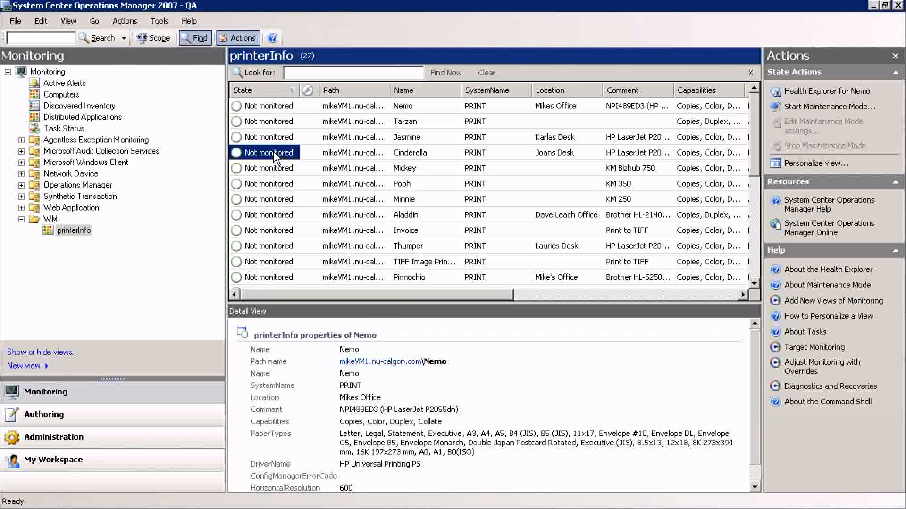
left_click(258, 217)
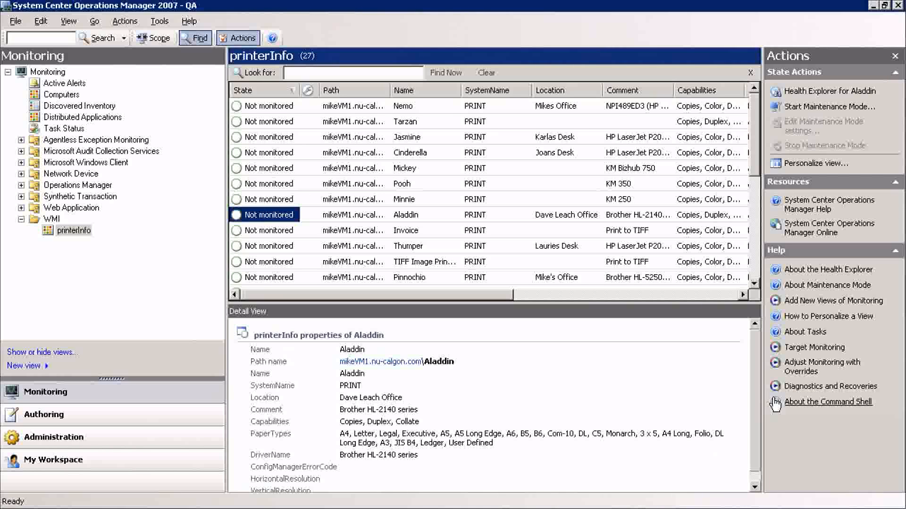
Sort the printer list by DriverName and widen that column to show the full driver names.
left_click(608, 295)
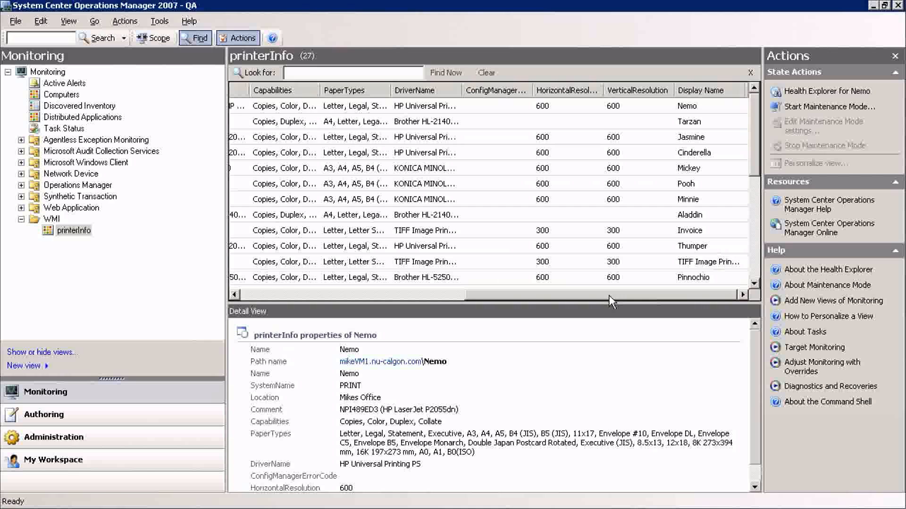
left_click(437, 94)
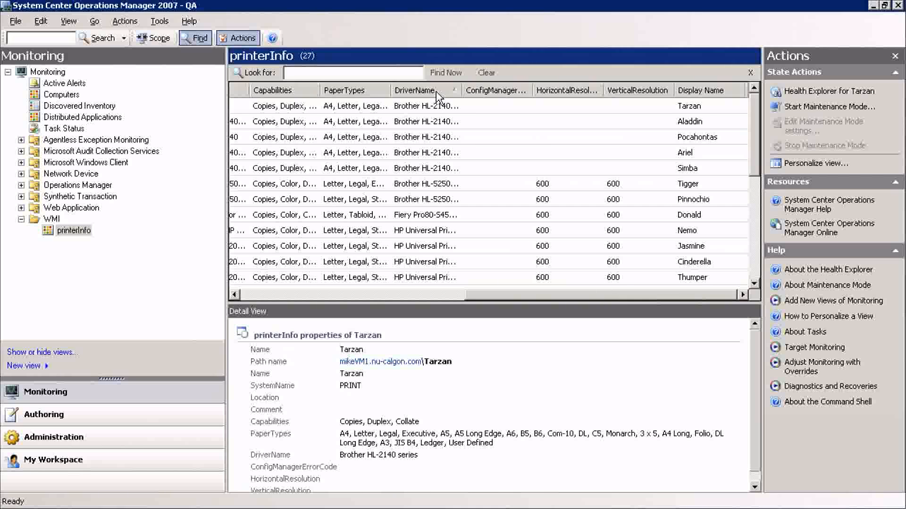
left_click(437, 107)
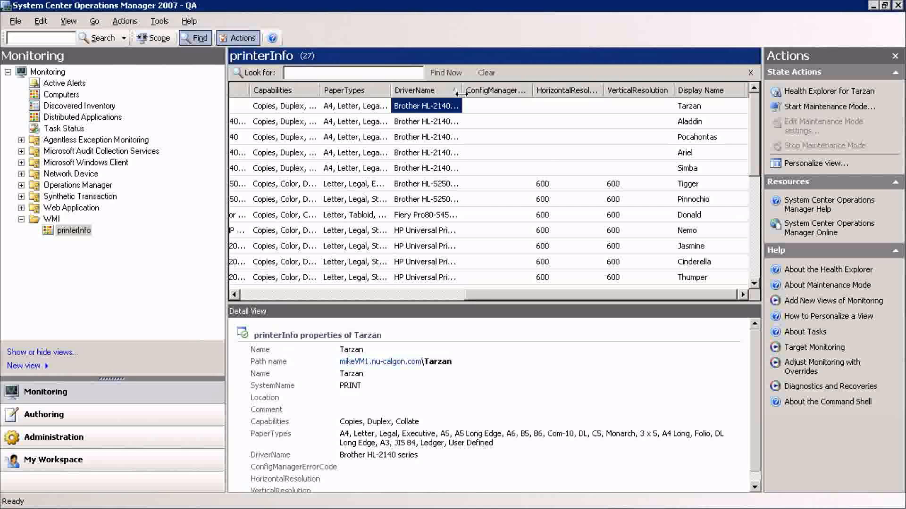
left_click_drag(461, 94, 540, 93)
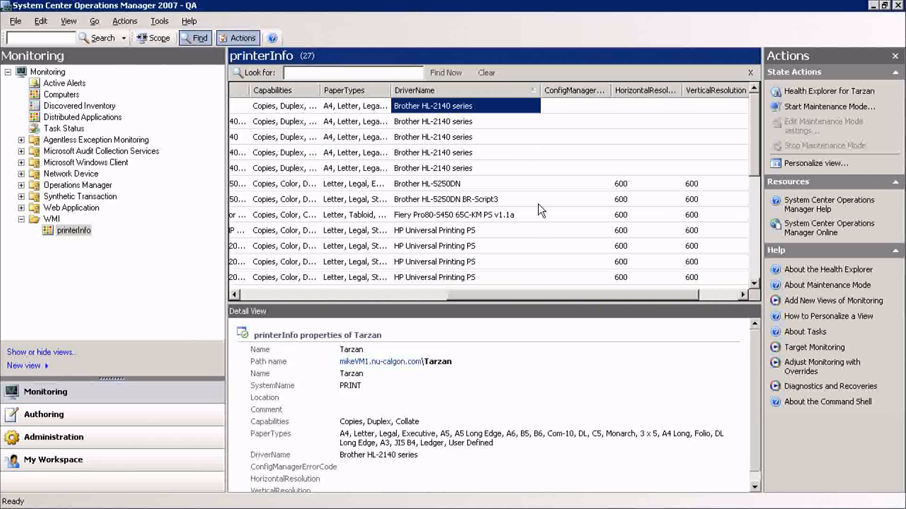
Examine the details of printers using the KONICA MINOLTA, ZDesigner, Xerox and TIFF Image Printer drivers.
scroll(545, 219, "down", 2)
scroll(545, 220, "down", 3)
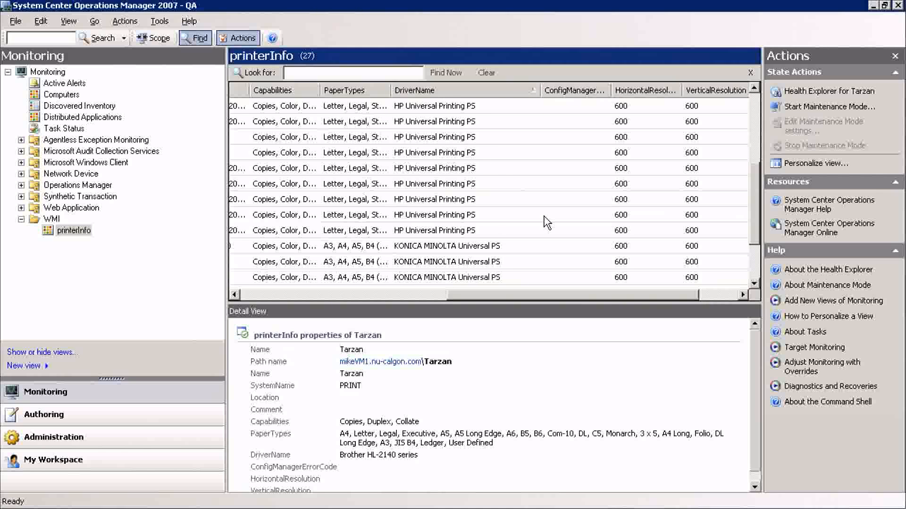
left_click(474, 202)
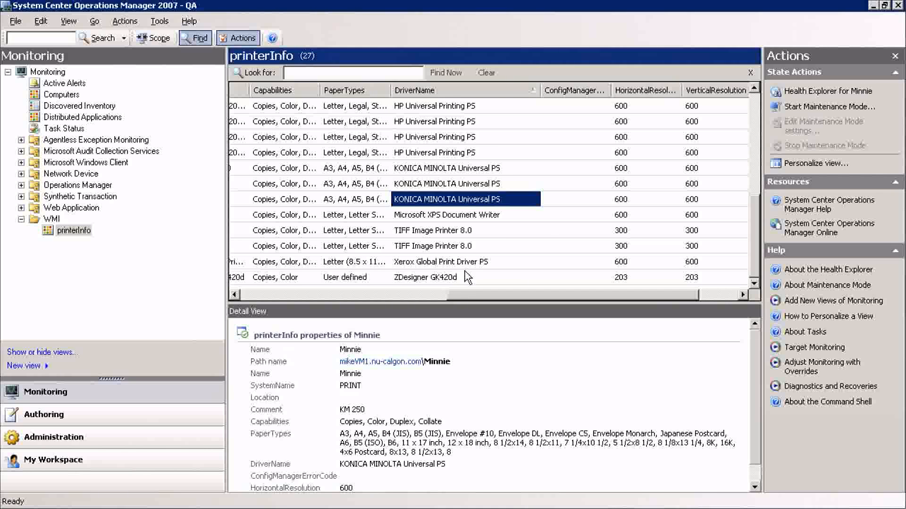
left_click(433, 277)
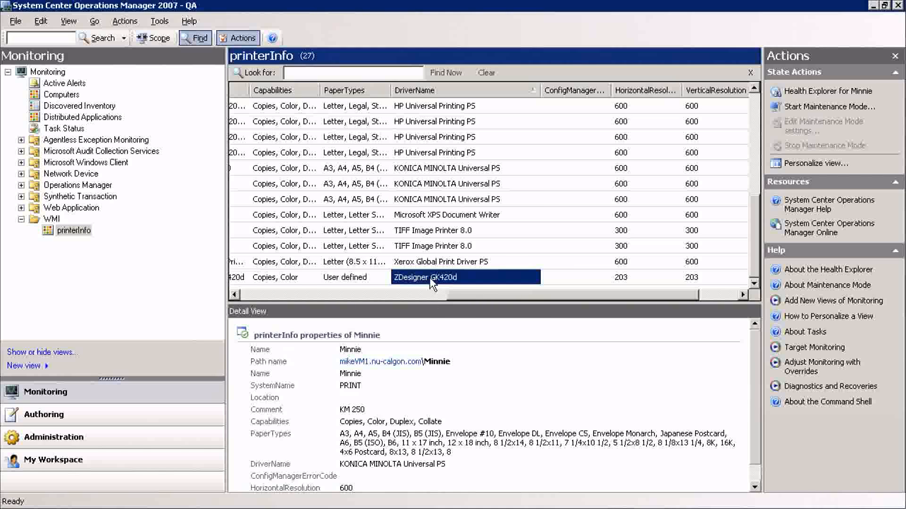
left_click(435, 264)
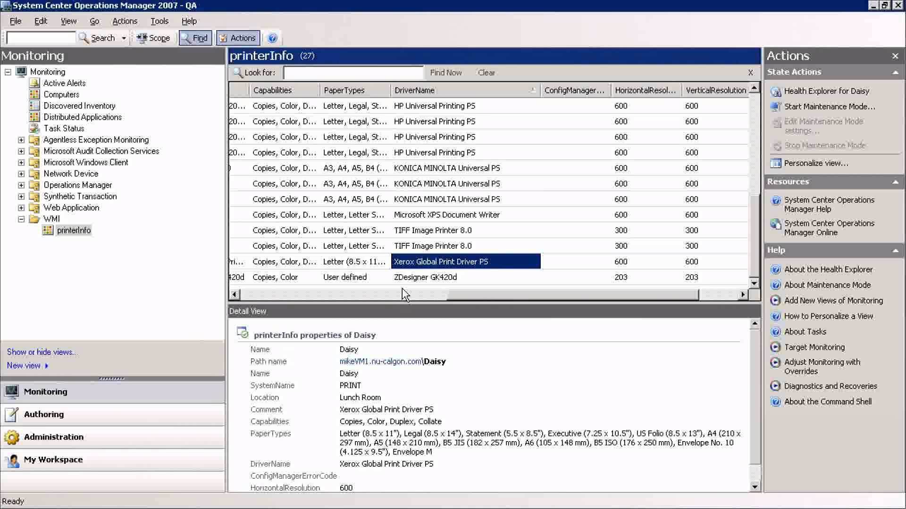
left_click(434, 246)
left_click(444, 229)
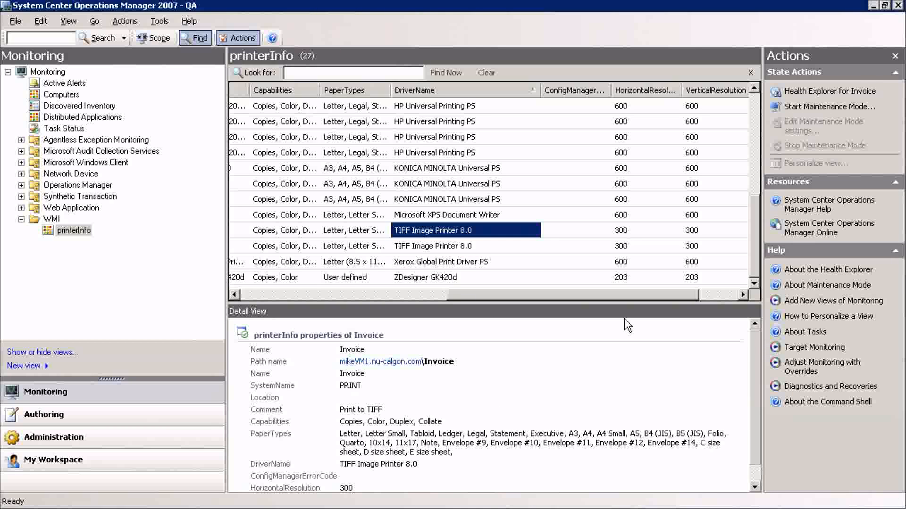
Review the state and details of the Microsoft XPS Document Writer, Minnie, Pooh and Mickey printers.
left_click(255, 296)
left_click(273, 214)
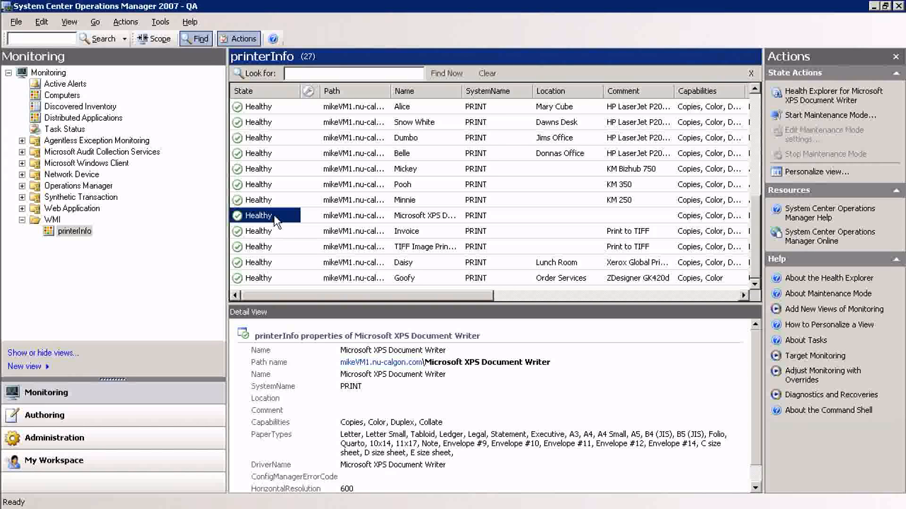
left_click(279, 200)
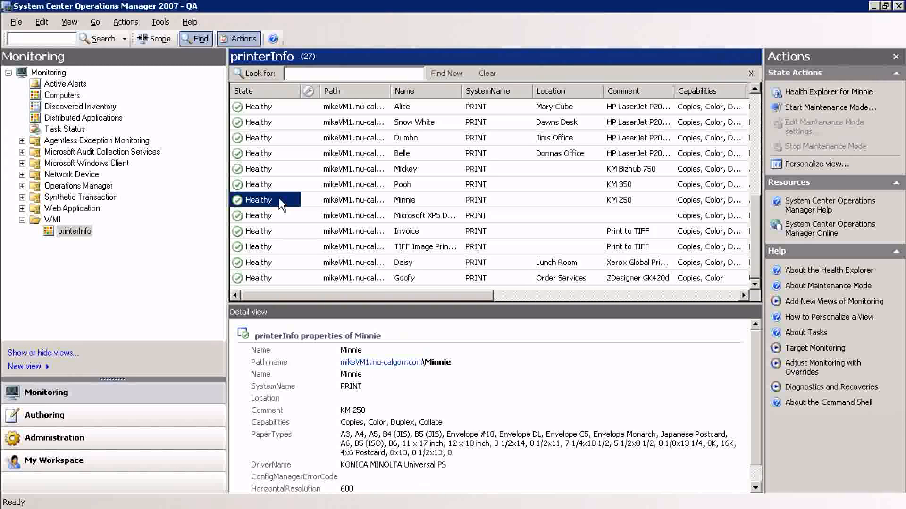
left_click(282, 186)
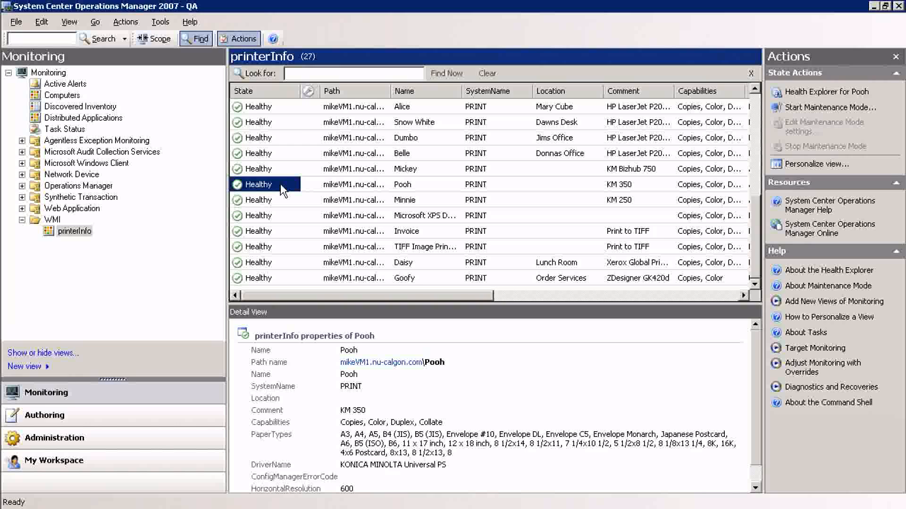
left_click(277, 169)
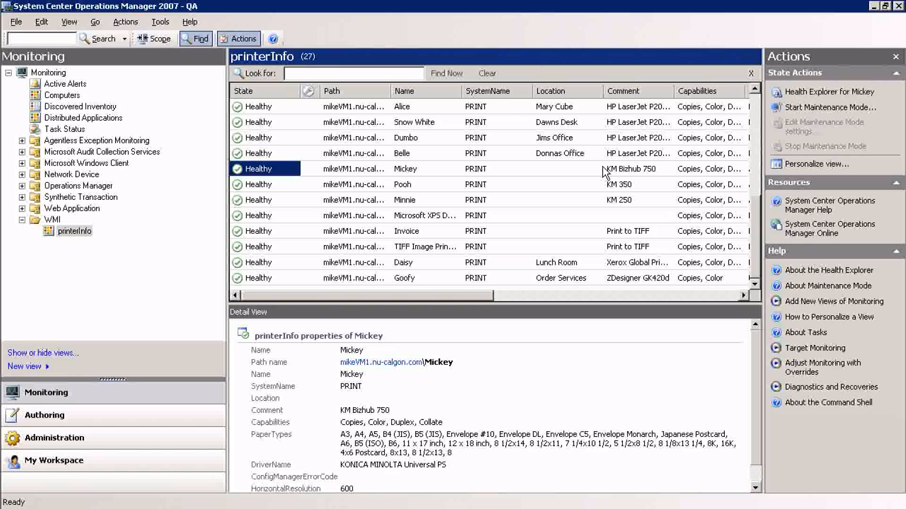
Examine the Simba printer's state and details, widening the Location column to read its full location.
left_click_drag(757, 264, 757, 173)
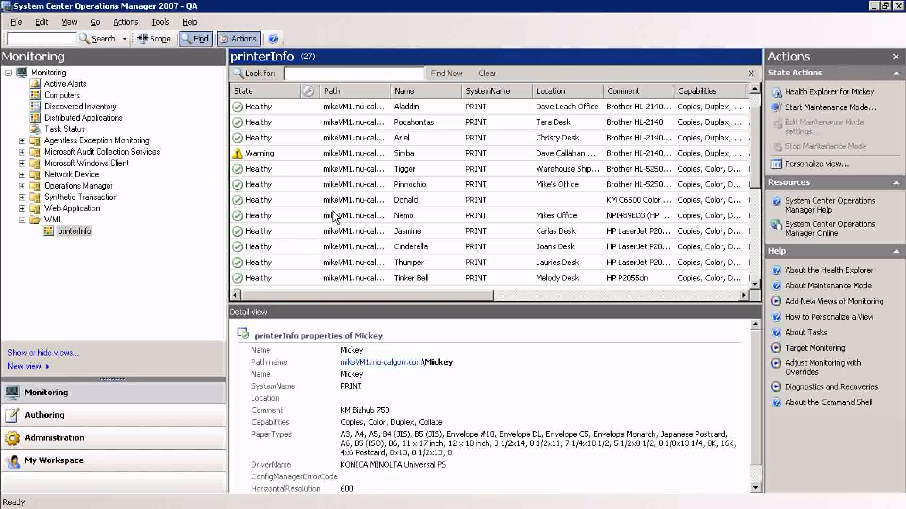
left_click(267, 157)
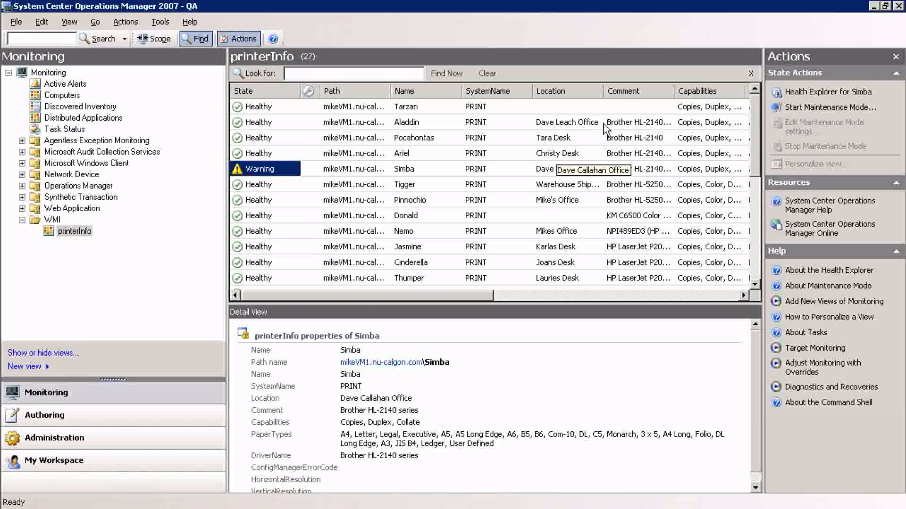
left_click_drag(604, 91, 635, 91)
left_click(574, 170)
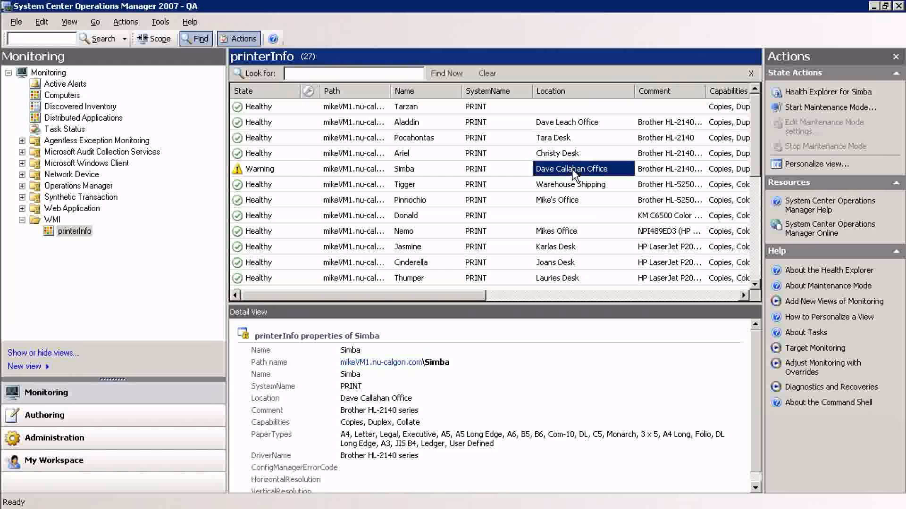
left_click(262, 171)
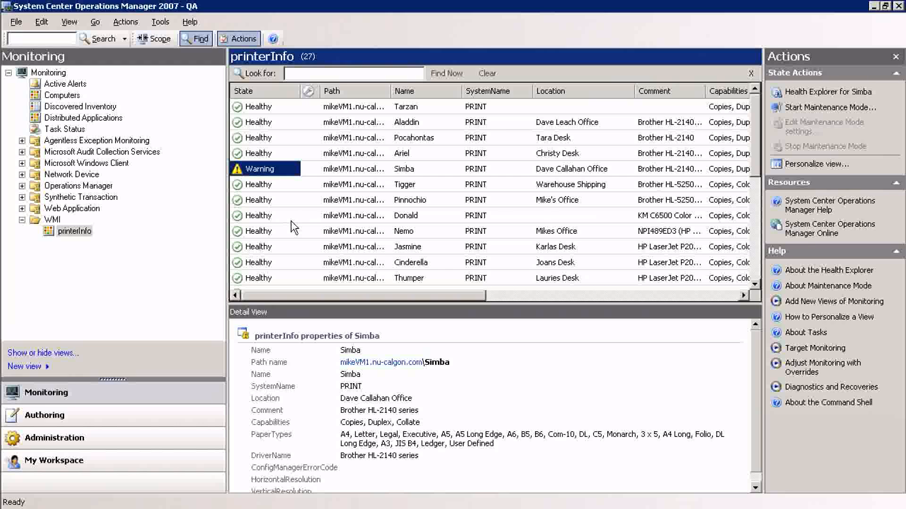